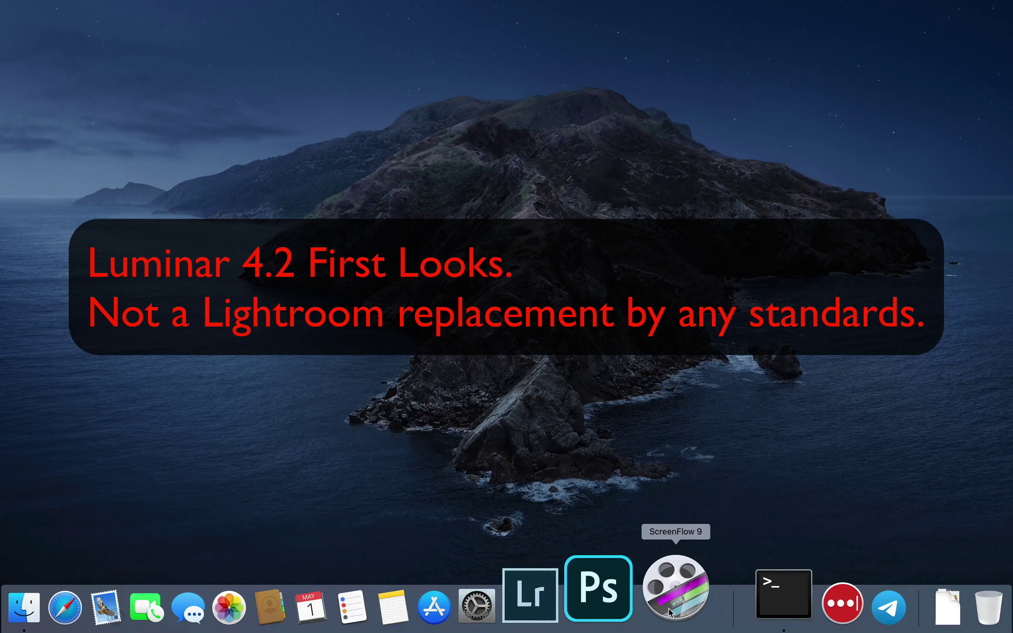
Launch Lightroom Classic from the Dock, showing the parrot photo 2020-05-01_16-50-44.nef in Develop.
left_click(583, 581)
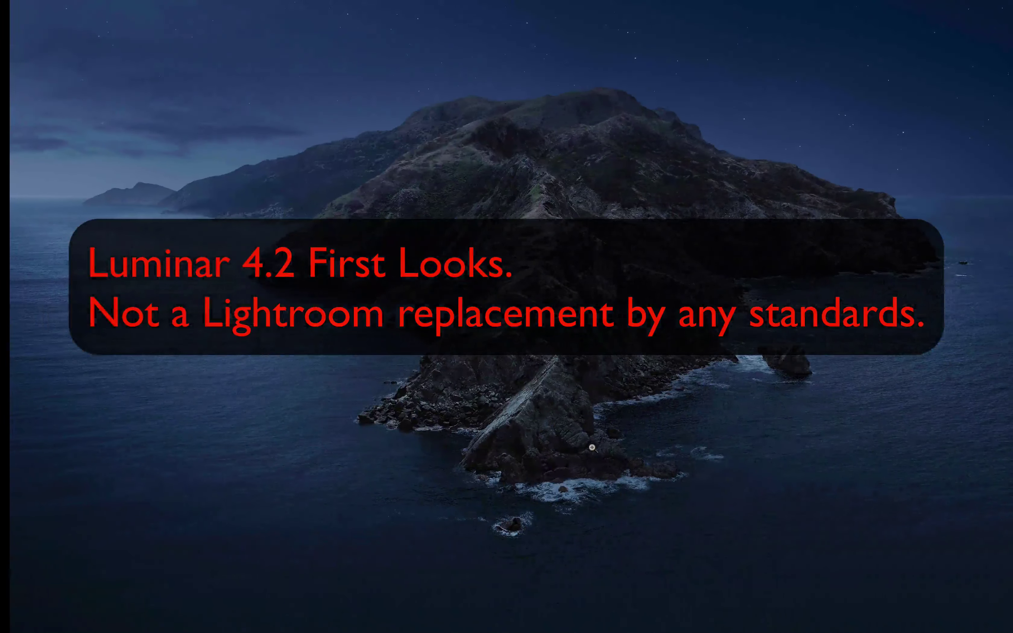
Launch Luminar 4 through a Spotlight search for 'luminar 4'.
key("super+space")
type("luminar 4")
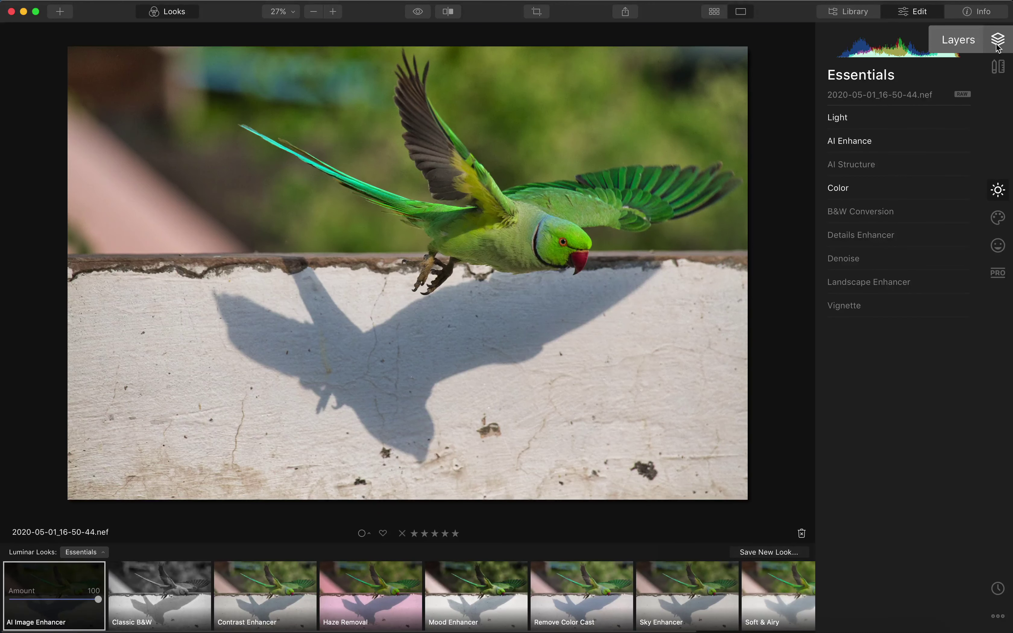
Enable Auto Distortion Corrections, Remove Chromatic Aberrations and Defringe under Lens & Geometry, then check Info.
left_click(999, 71)
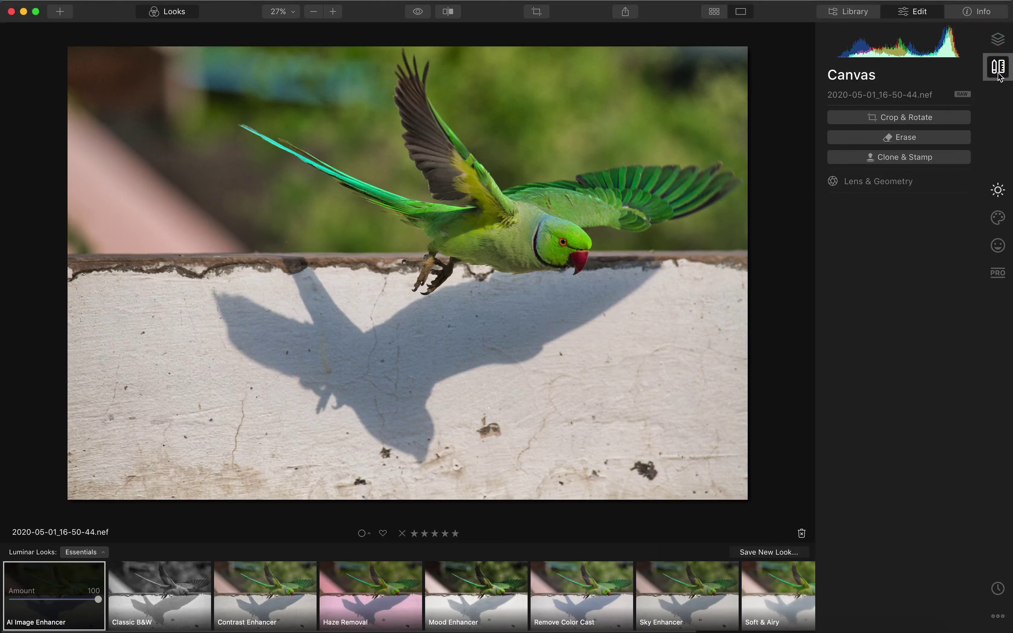
left_click(884, 187)
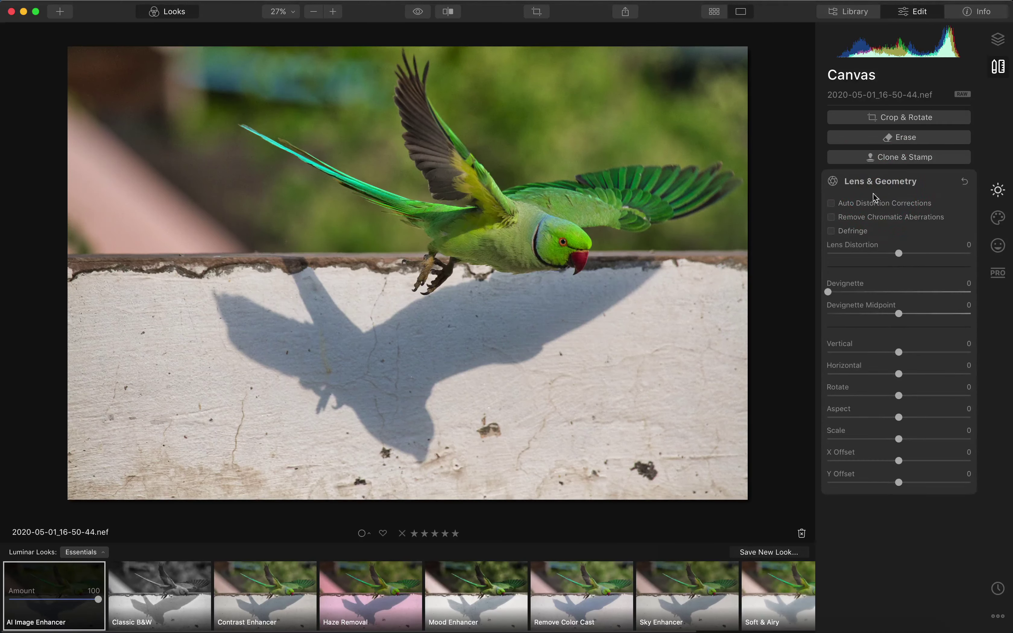
left_click(870, 204)
left_click(866, 216)
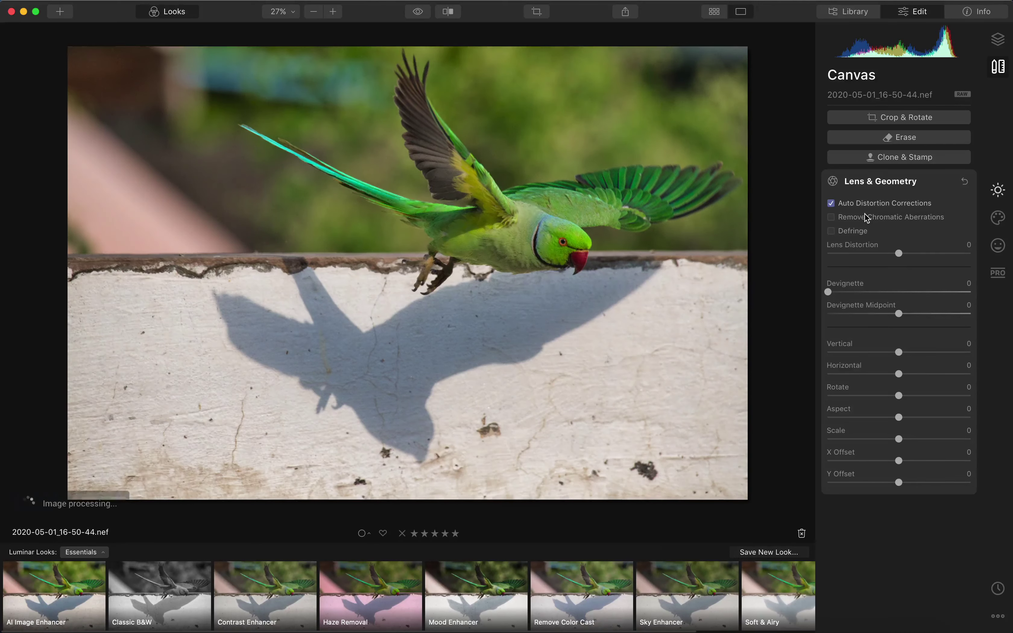
left_click(853, 230)
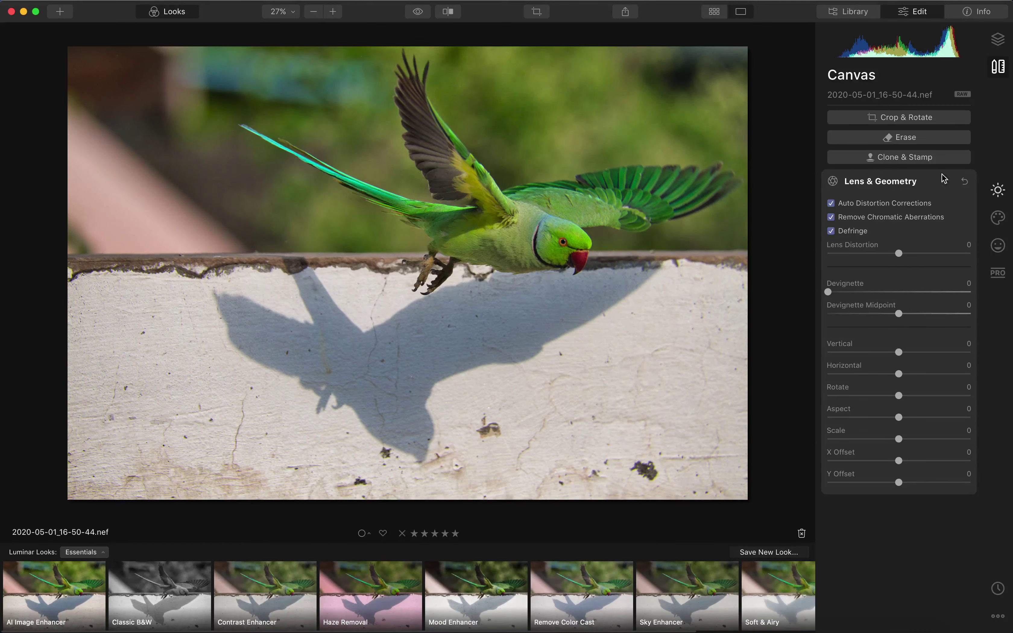
left_click(975, 17)
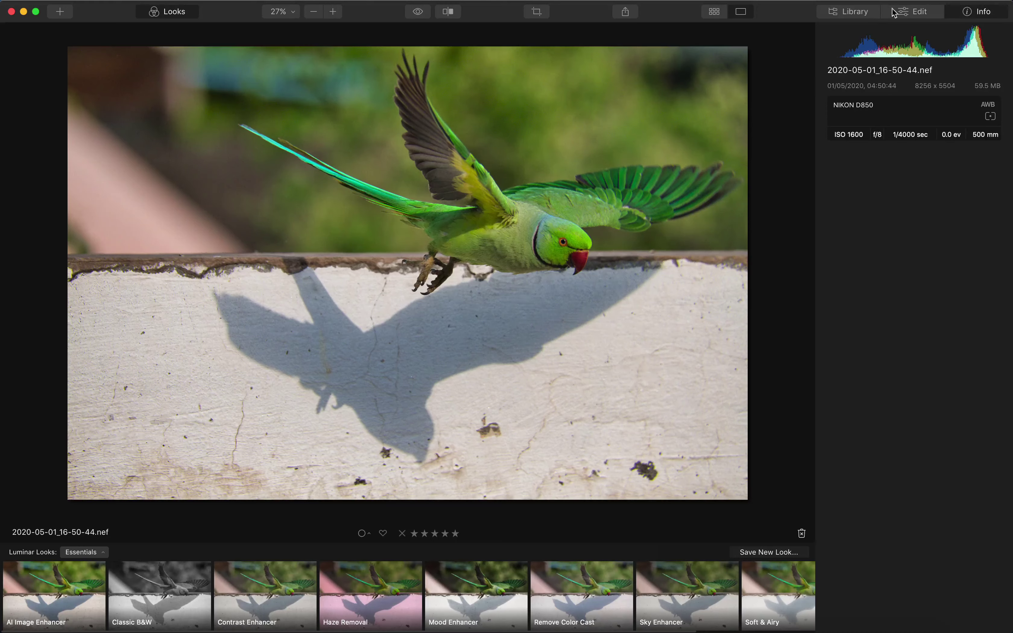
left_click(901, 13)
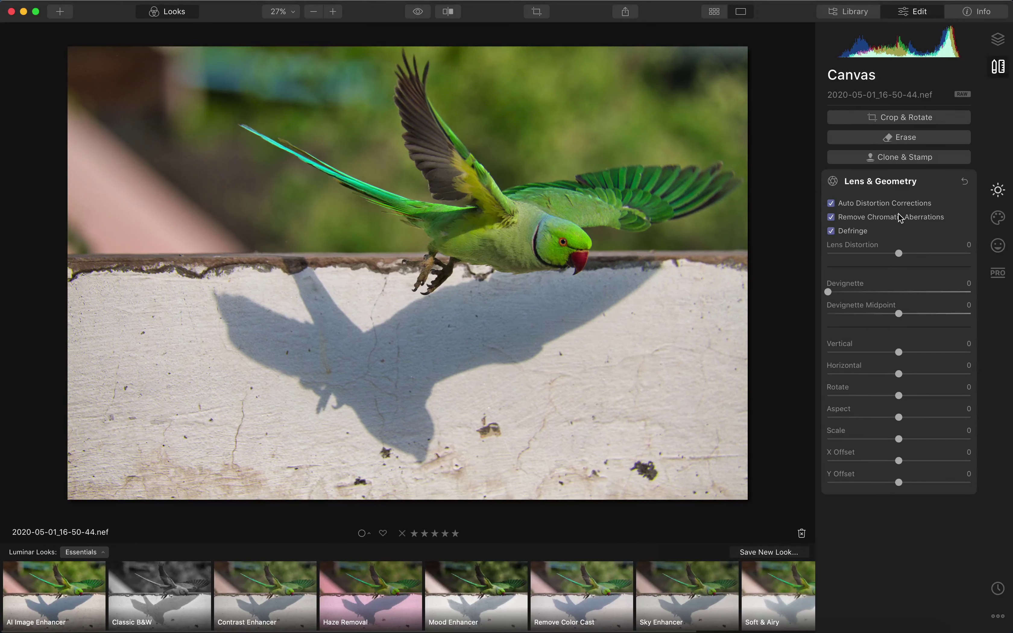
In Lightroom, review the Lens Corrections panel's Manual and Profile options for the parrot photo.
key("ctrl+Left")
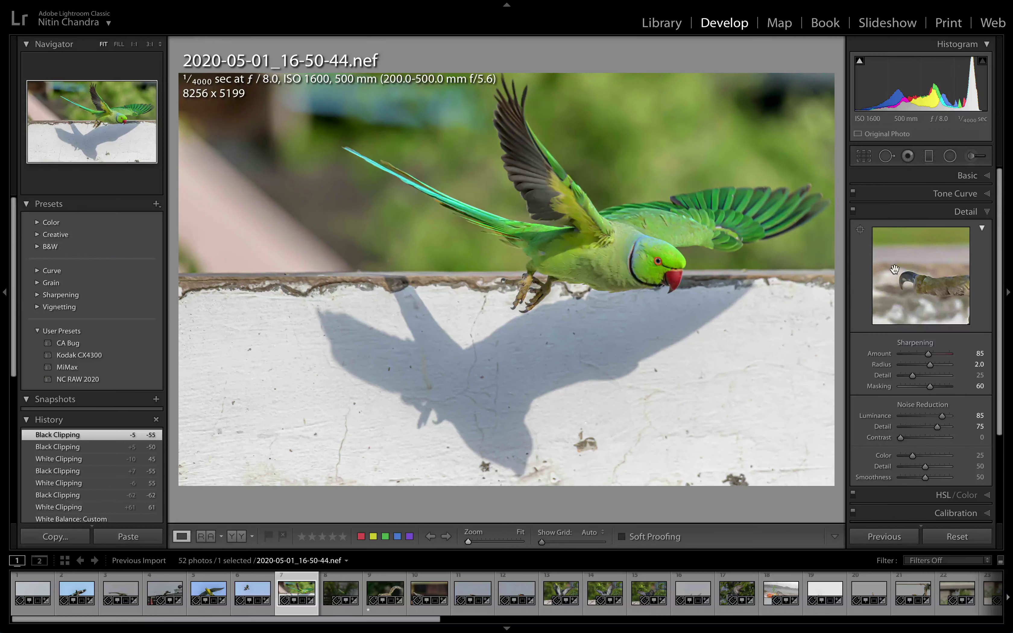
scroll(915, 374, "down", 2)
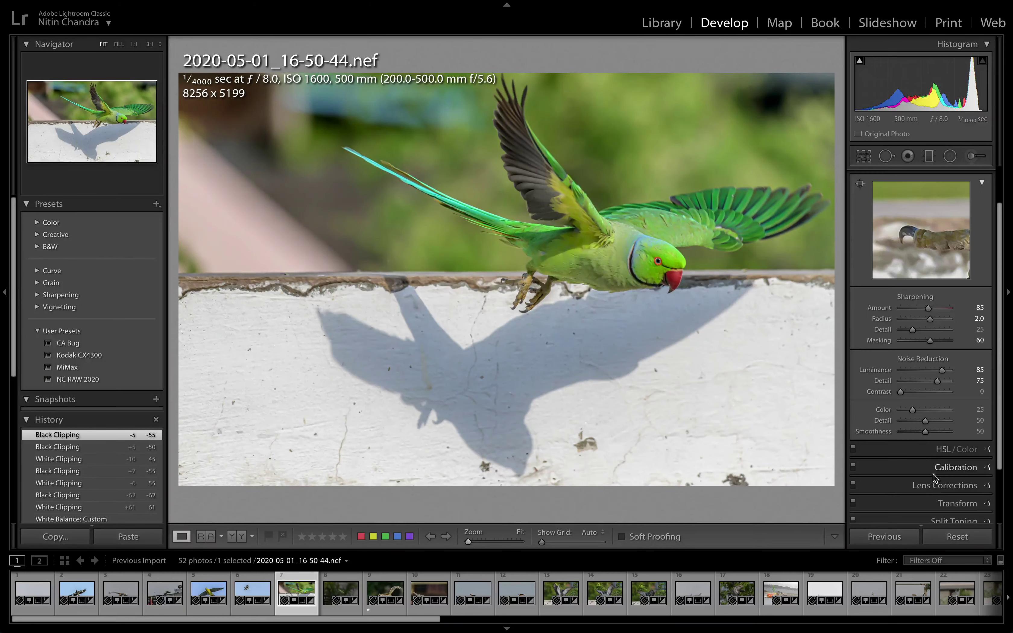
left_click(935, 486)
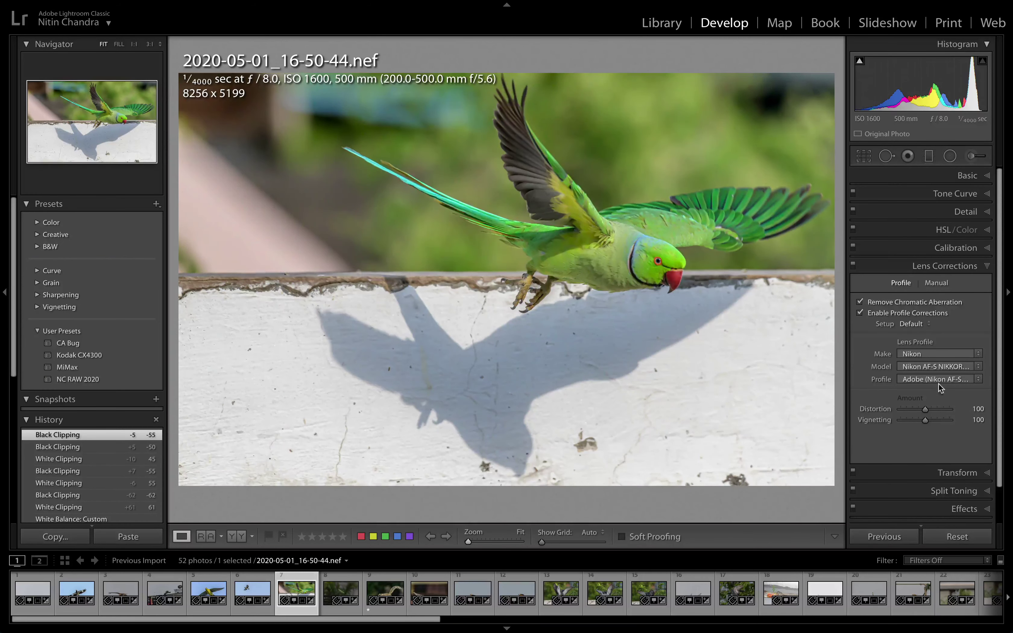
left_click(936, 282)
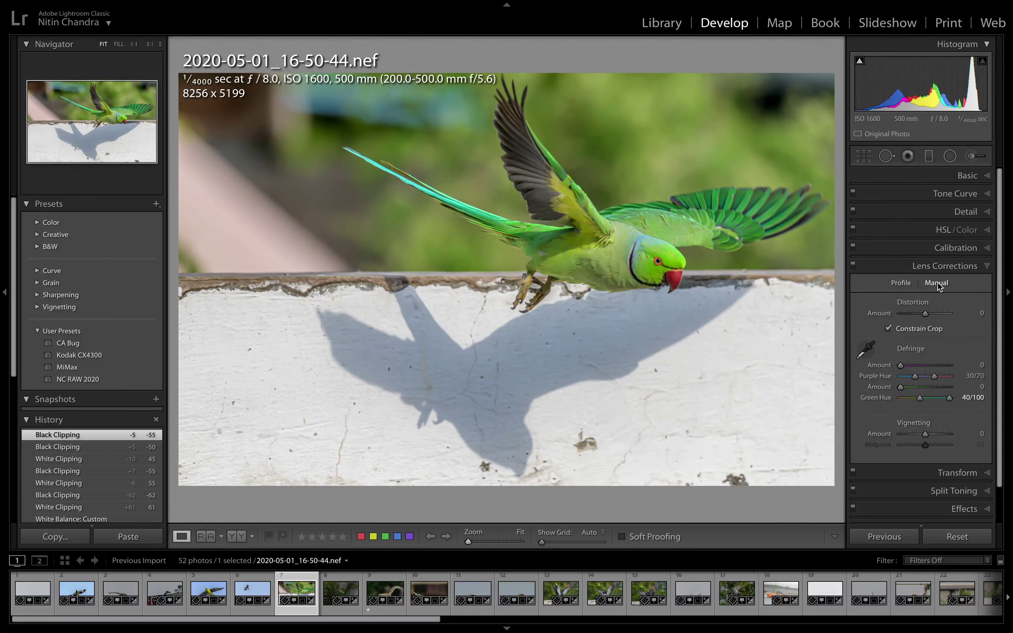
left_click(904, 284)
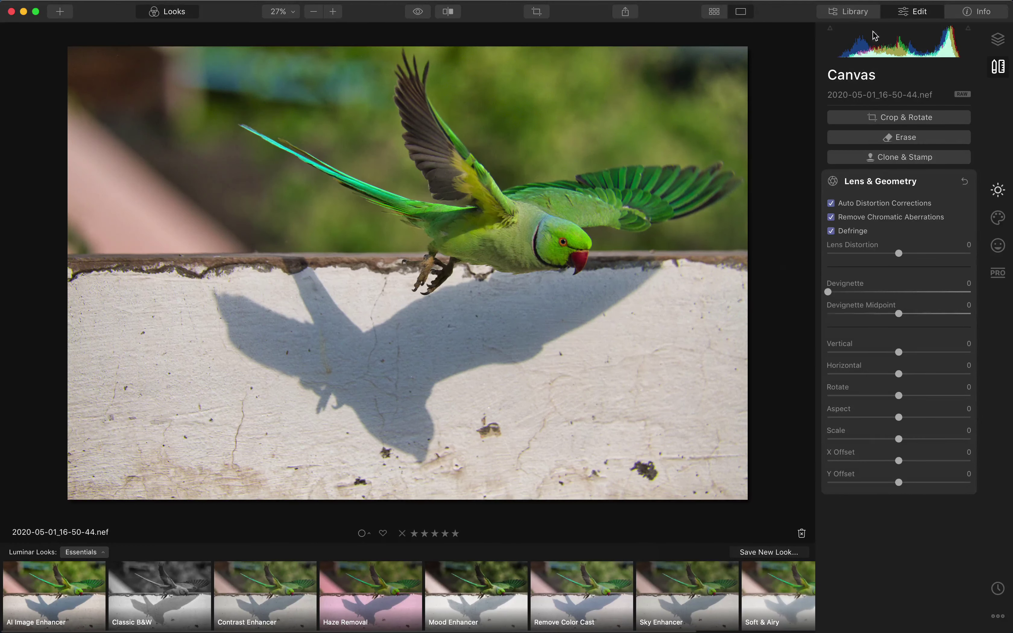
Browse the May folder as a resized thumbnail grid and reopen the flying parrot photo.
left_click(853, 11)
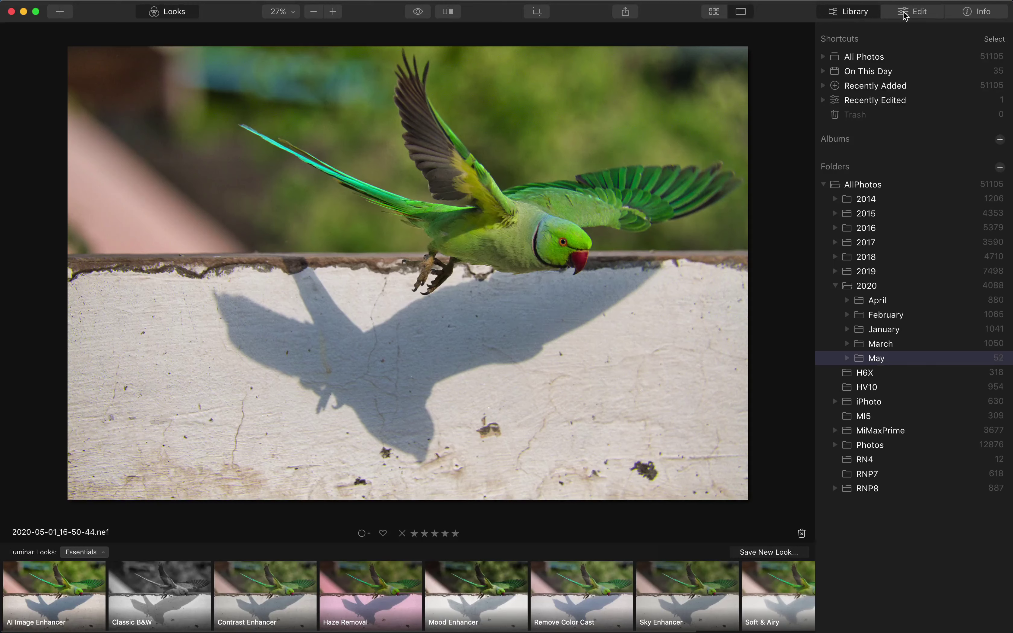
left_click(714, 11)
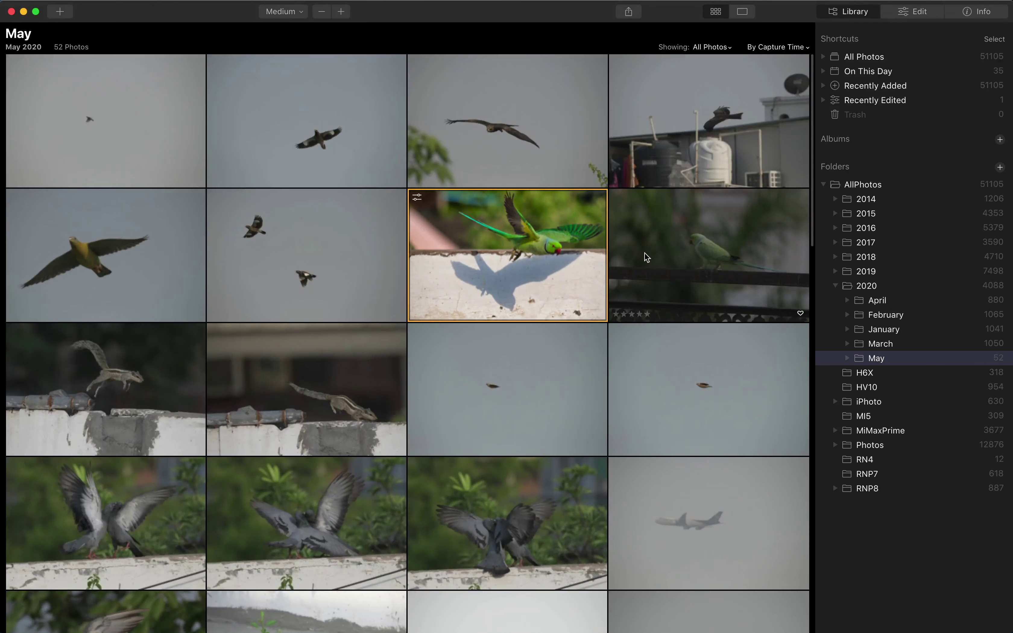
scroll(645, 253, "down", 3)
scroll(644, 256, "down", 5)
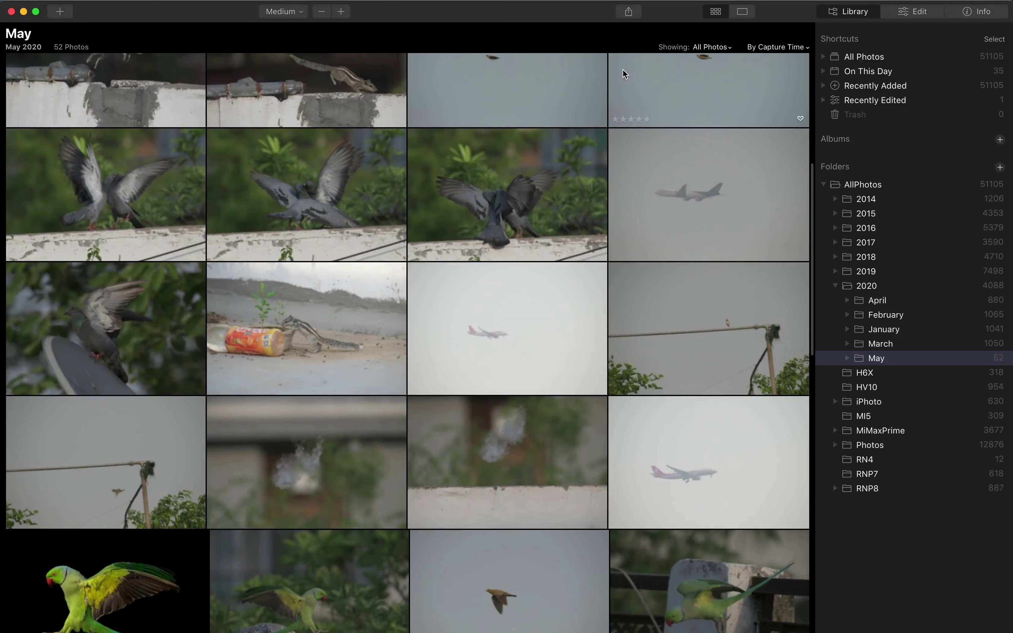
left_click(289, 11)
left_click(290, 28)
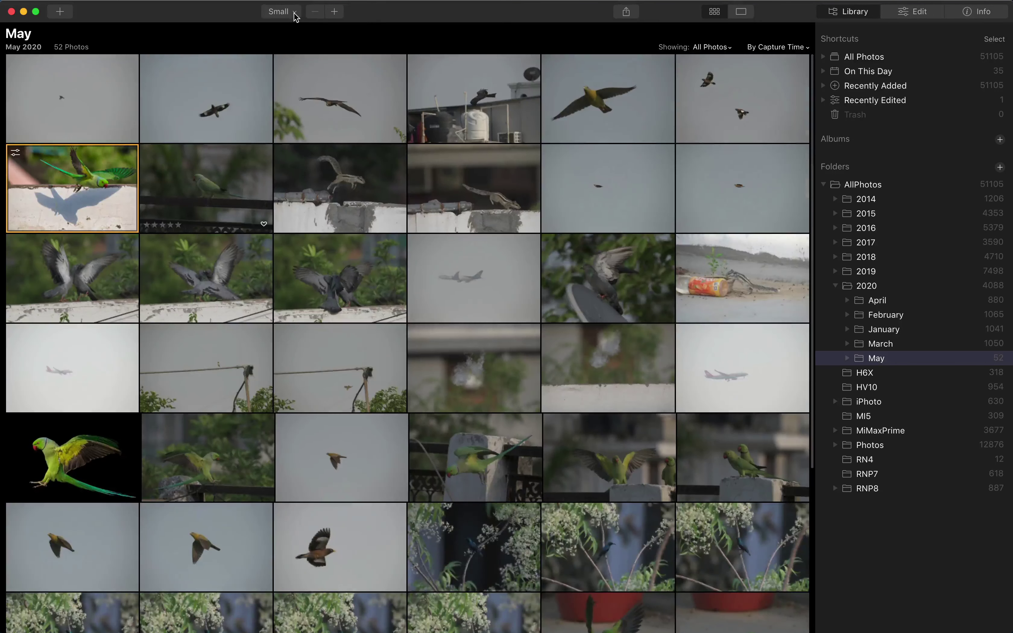
left_click(293, 12)
left_click(295, 51)
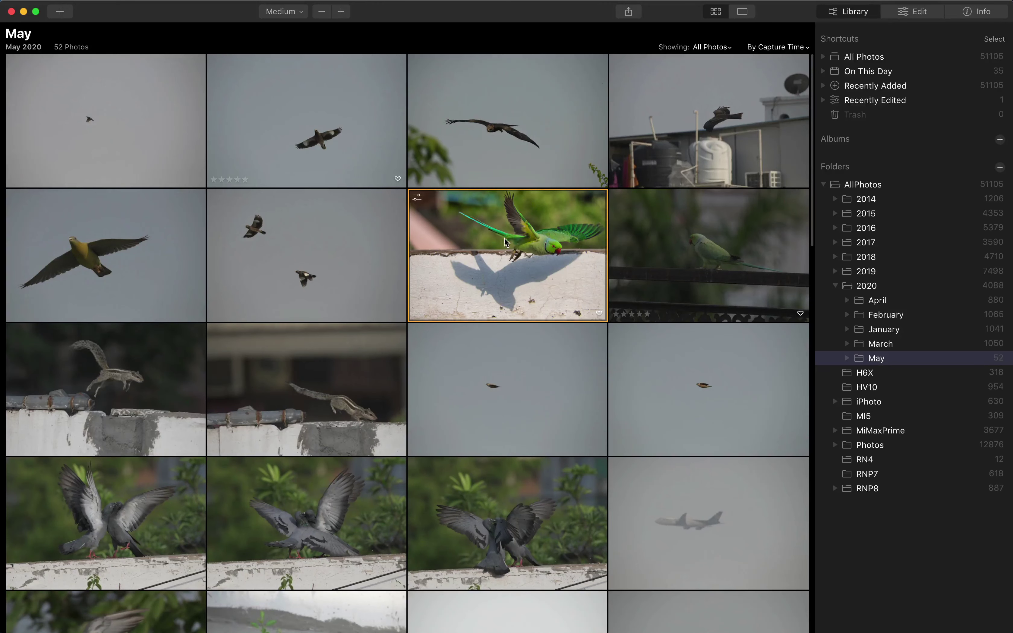
double_click(508, 250)
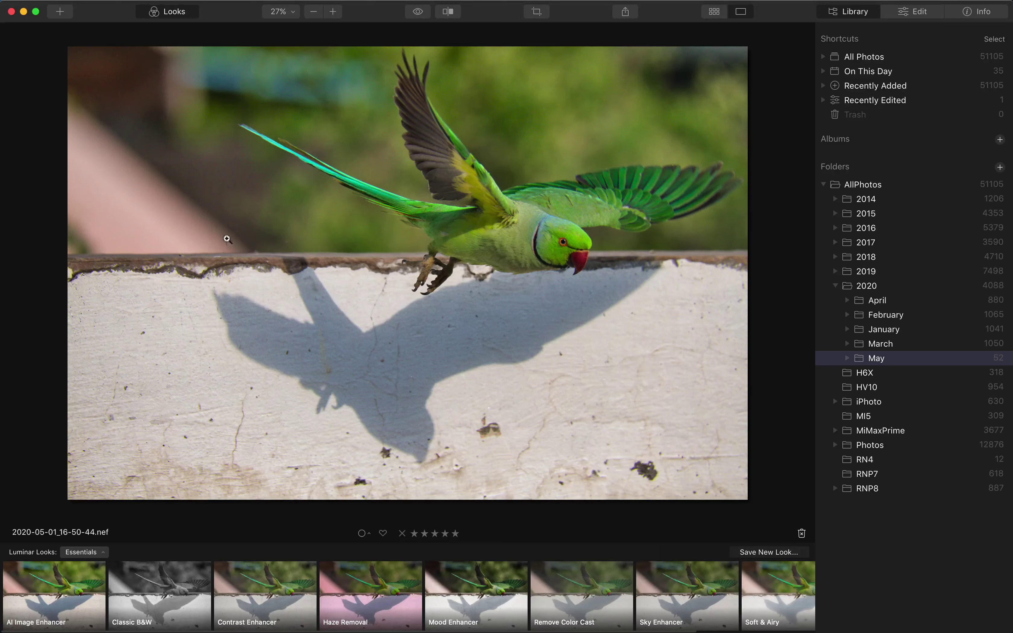
mouse_move(253, 1)
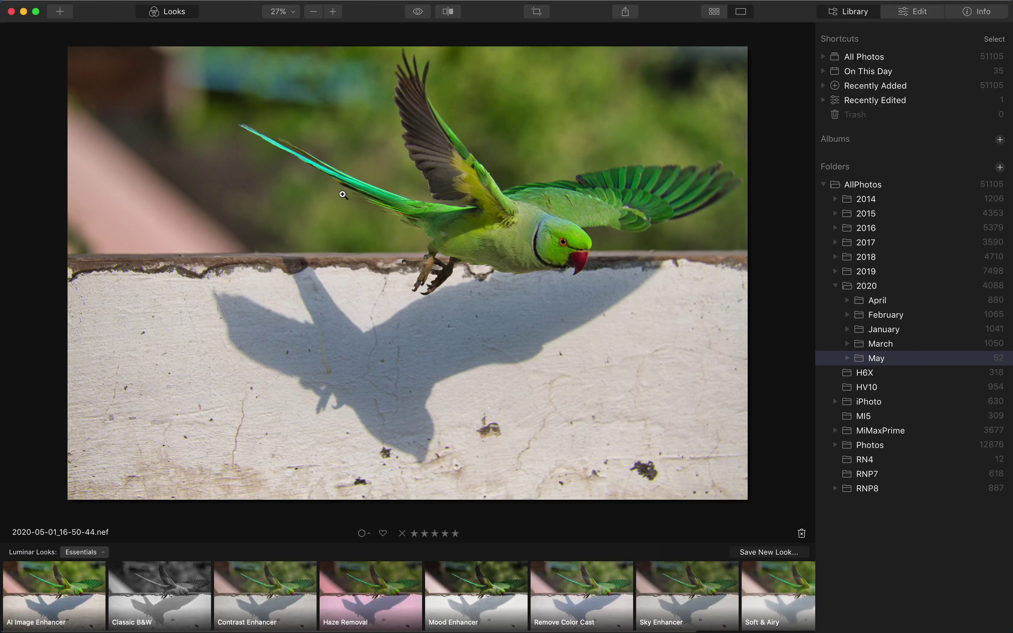
Inspect the flying parrot at 100%, then view the perched parrot 2020-05-01_16-52-18-2.nef at 100%.
left_click(917, 15)
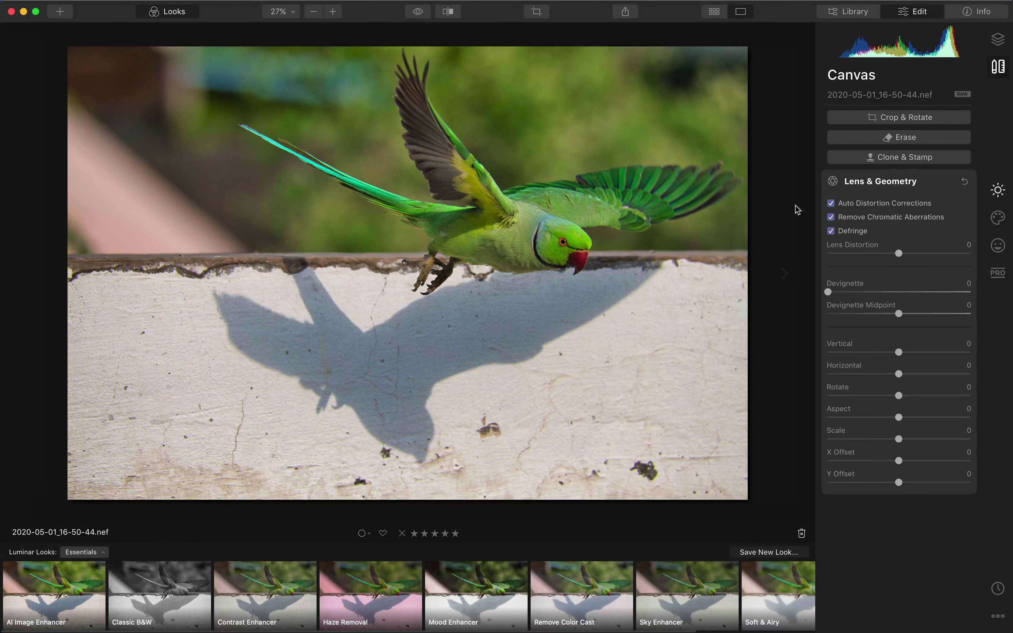
left_click(997, 190)
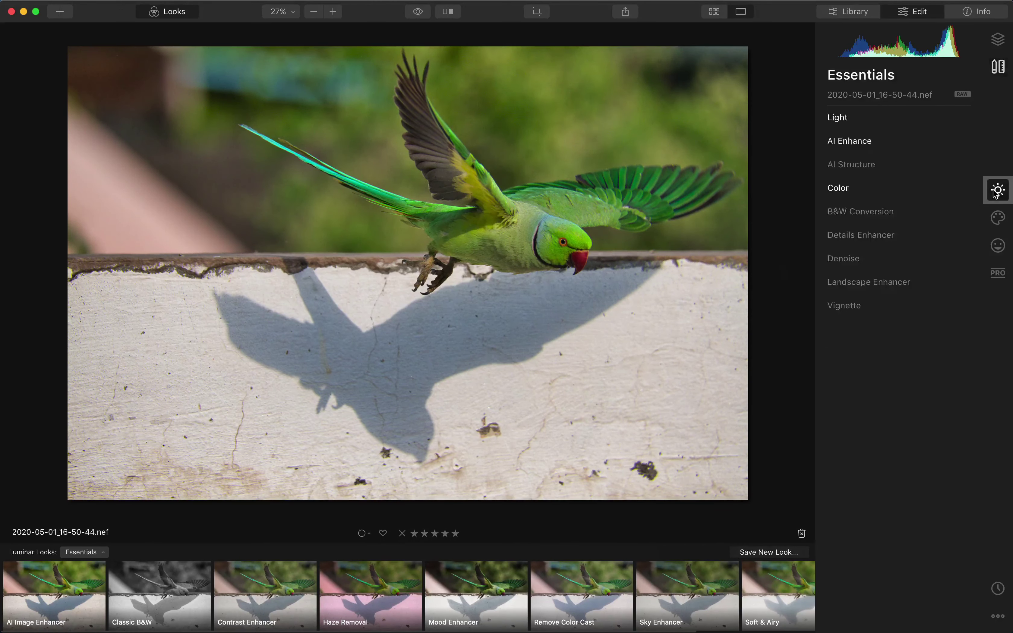
double_click(534, 243)
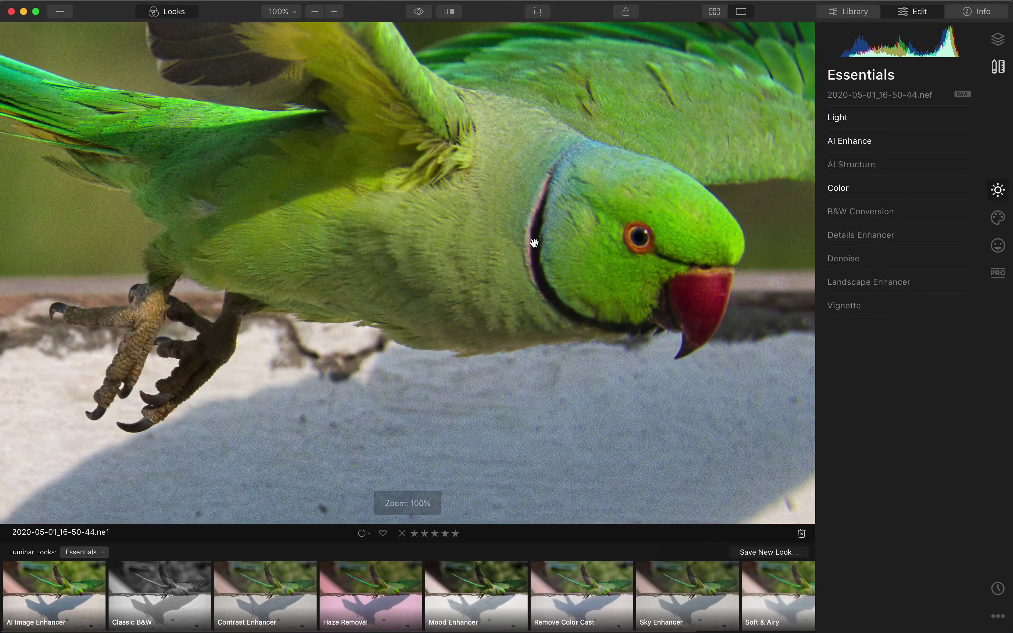
double_click(538, 285)
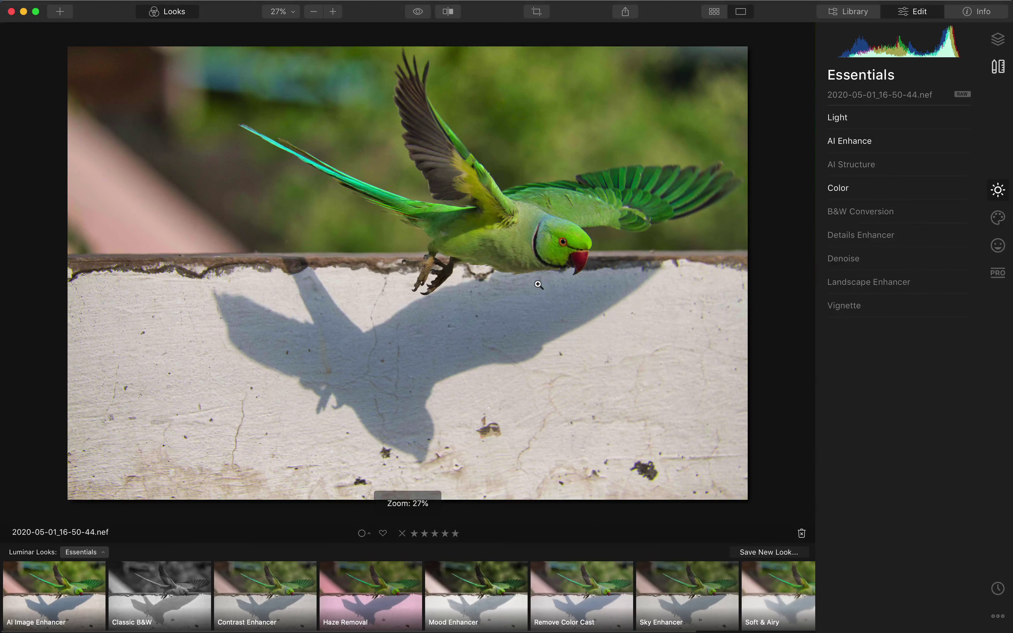
key("Right")
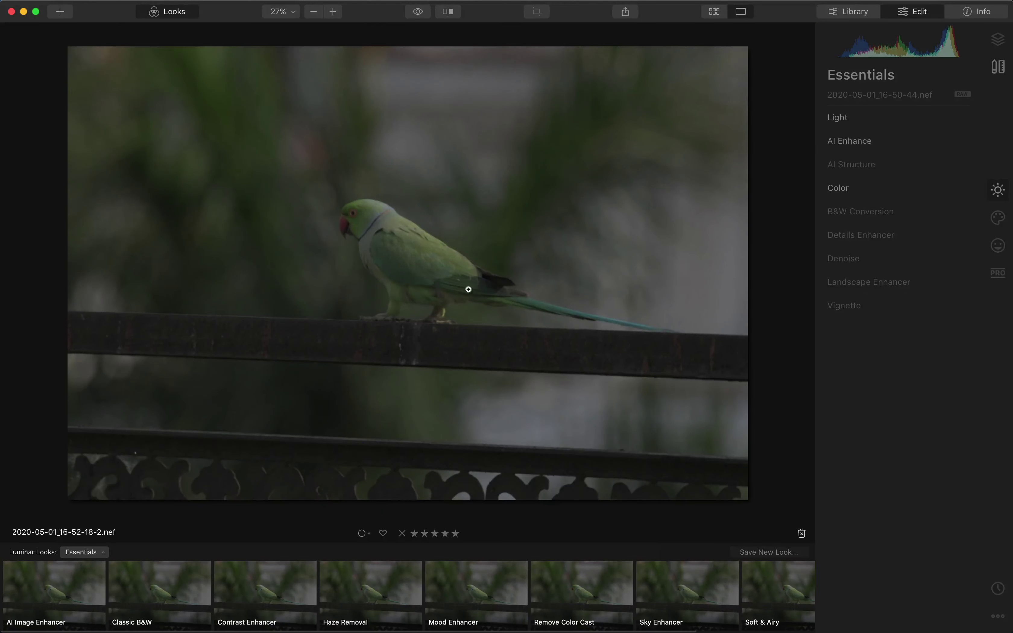
double_click(389, 242)
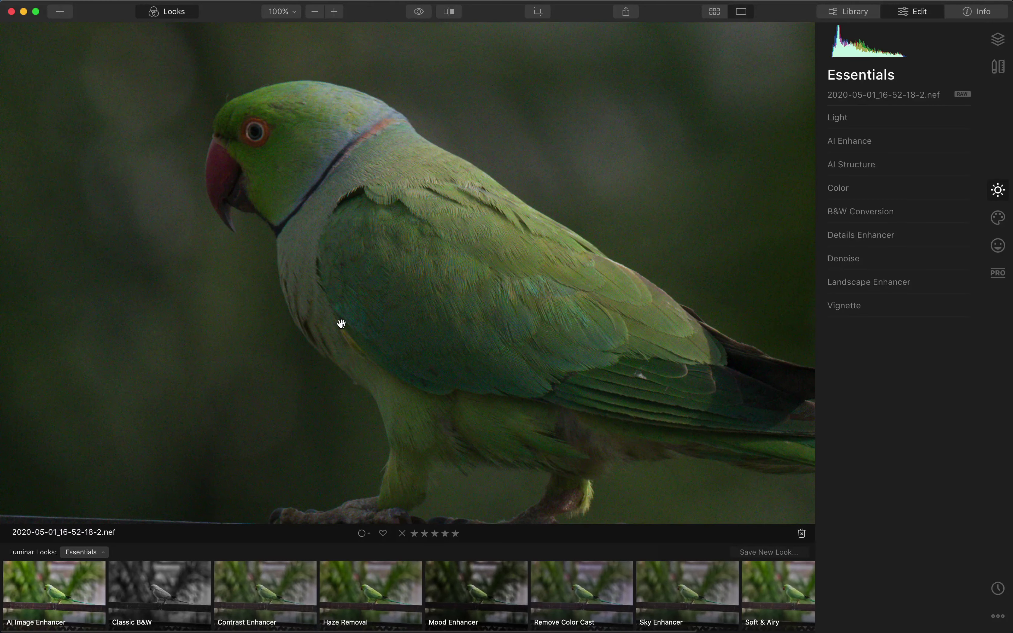
In Lightroom, select the perched parrot, zoom to 1:1 on its body, then back to Fit.
key("ctrl+Left")
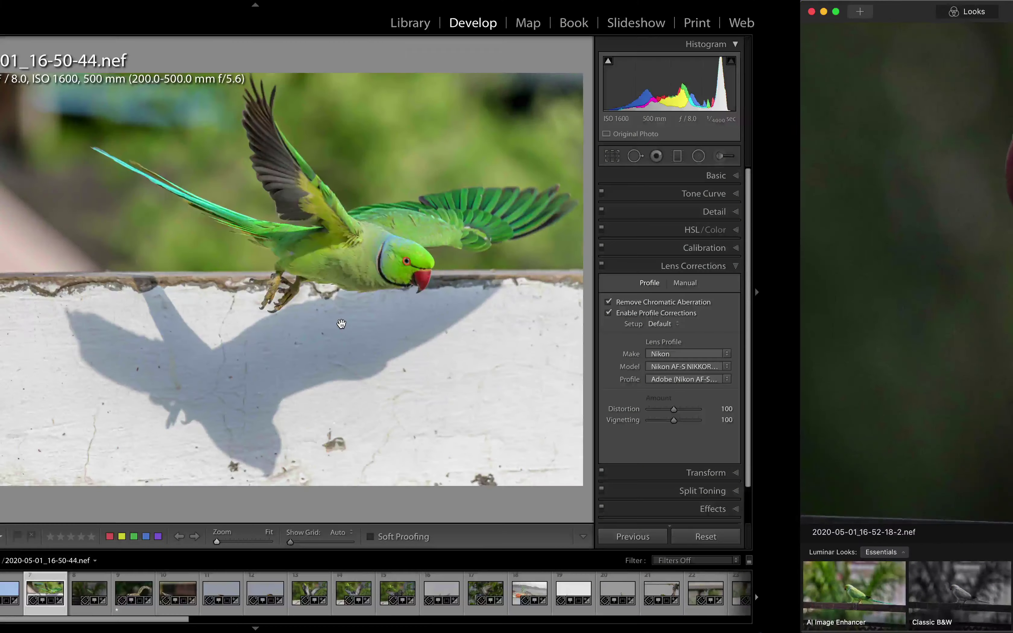
key("Right")
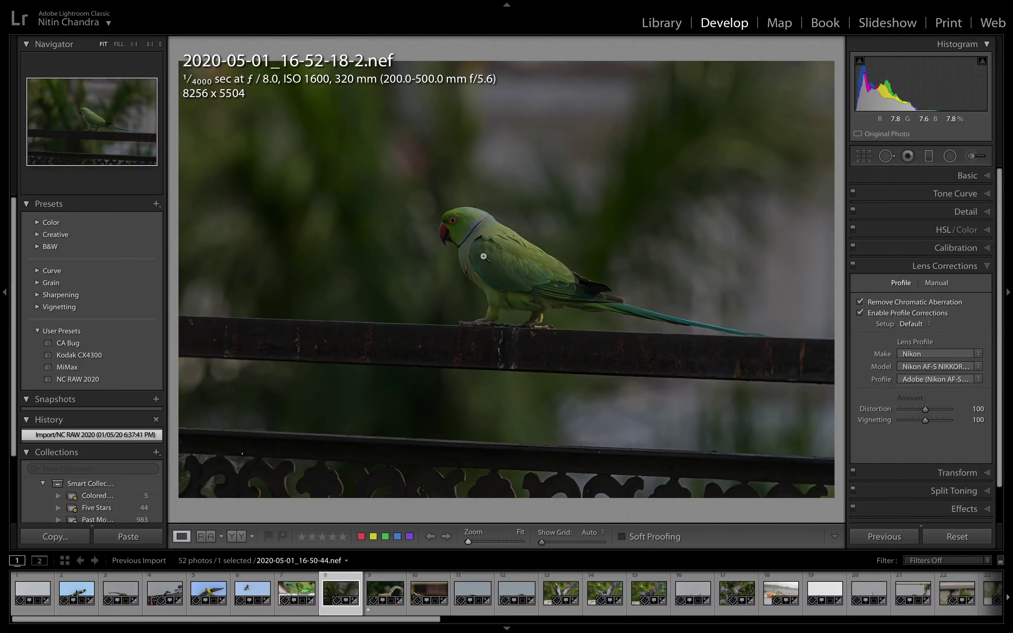
left_click(483, 257)
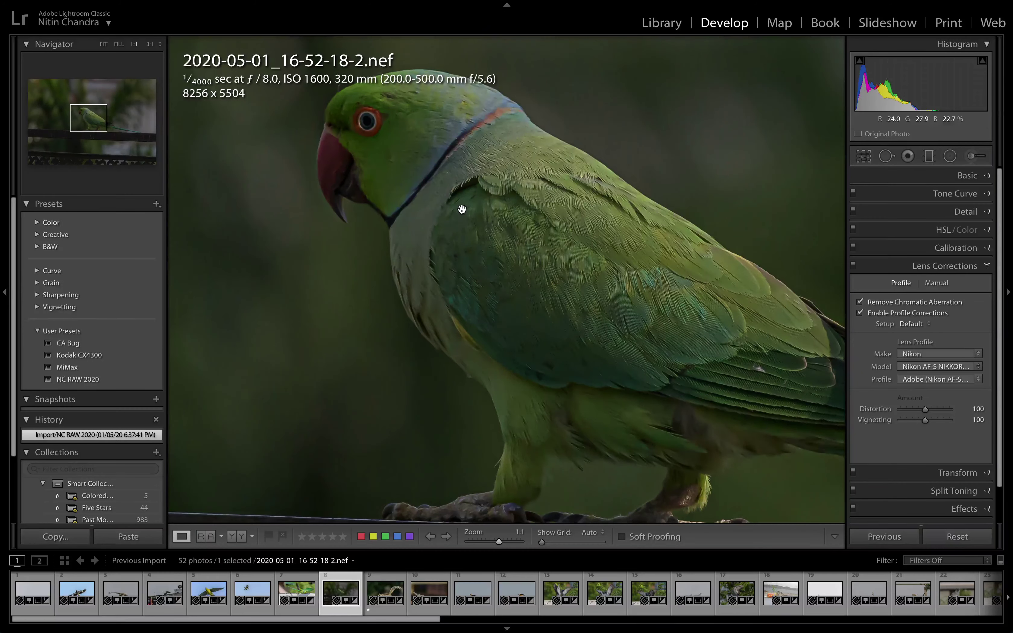
left_click(525, 275)
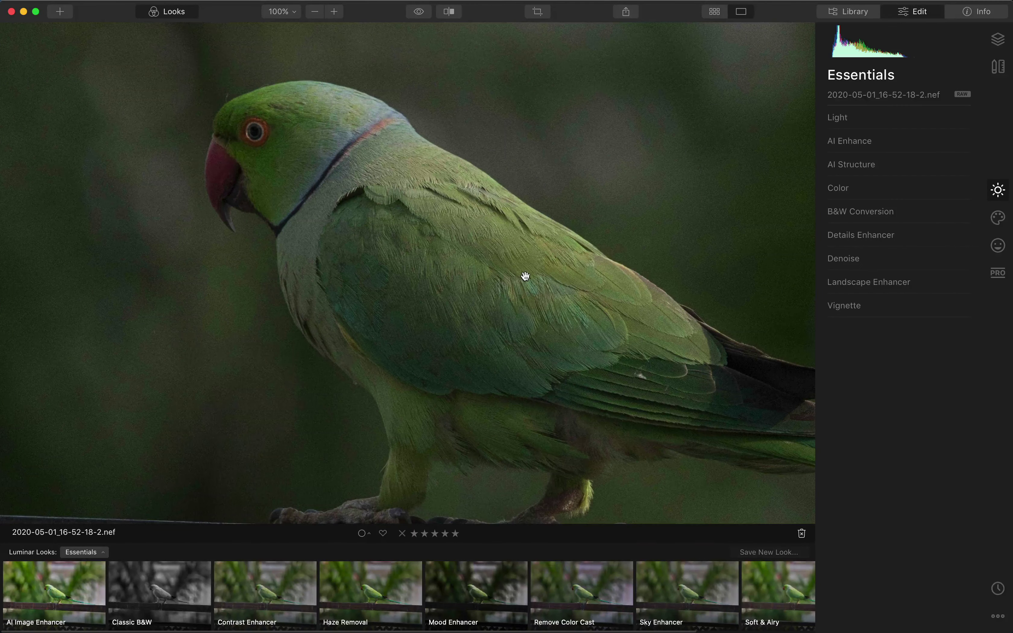
Go back to the flying parakeet, zoom to 100% and pan to its head and wing.
key("Left")
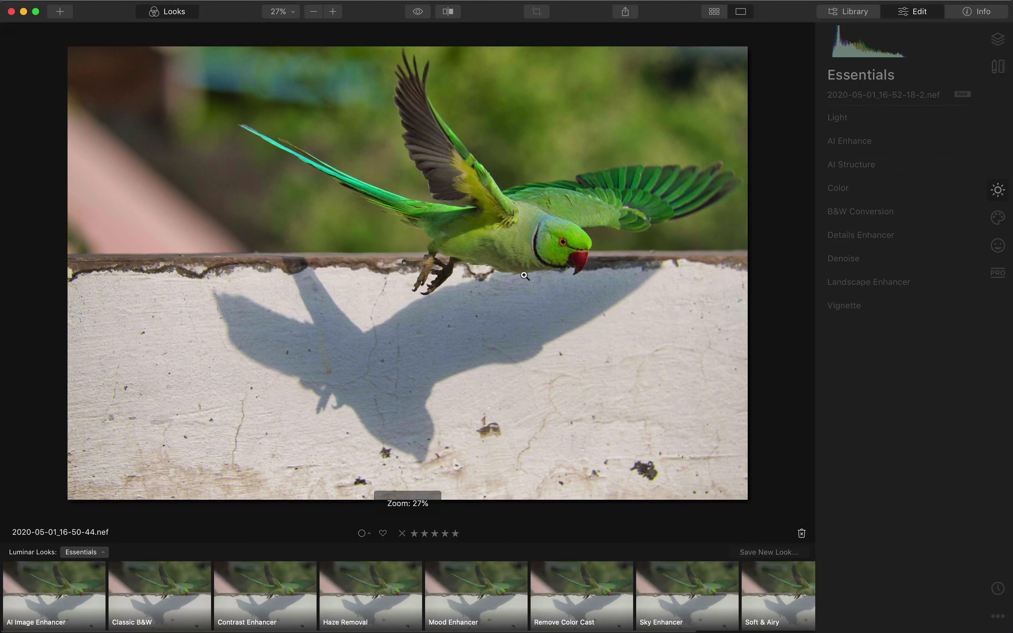
left_click(649, 249)
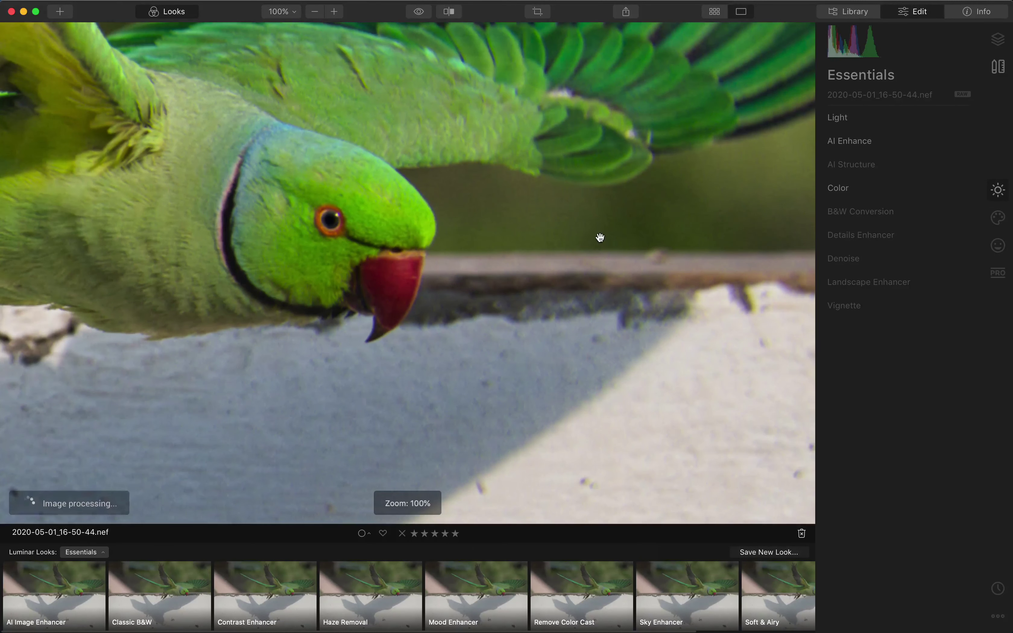
left_click_drag(600, 238, 602, 343)
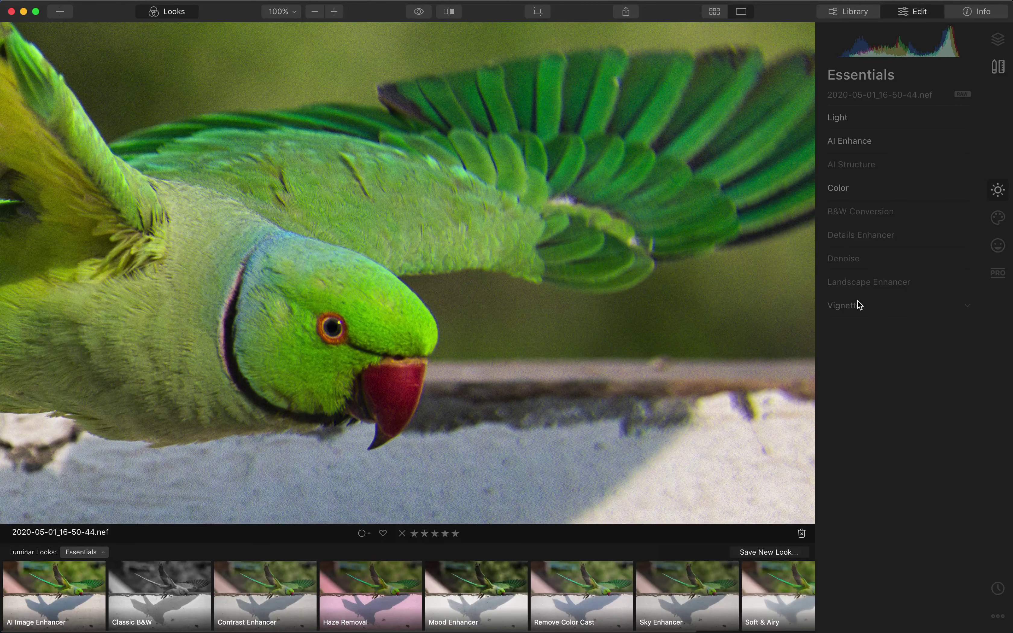
Set Denoise to Luminosity Denoise 100 and Color Denoise 96.
left_click(852, 260)
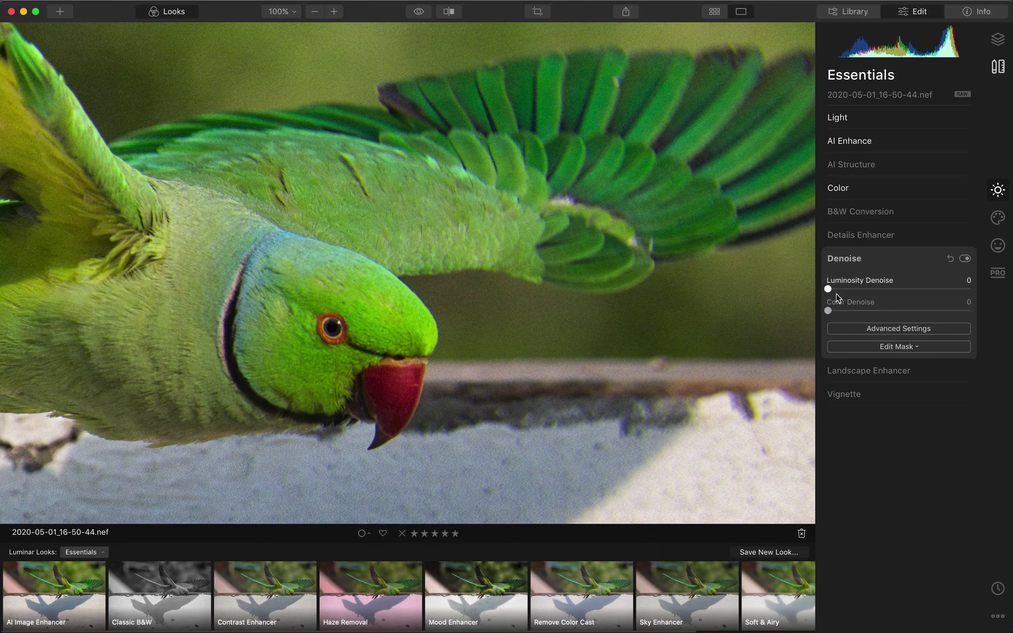
left_click_drag(881, 289, 986, 290)
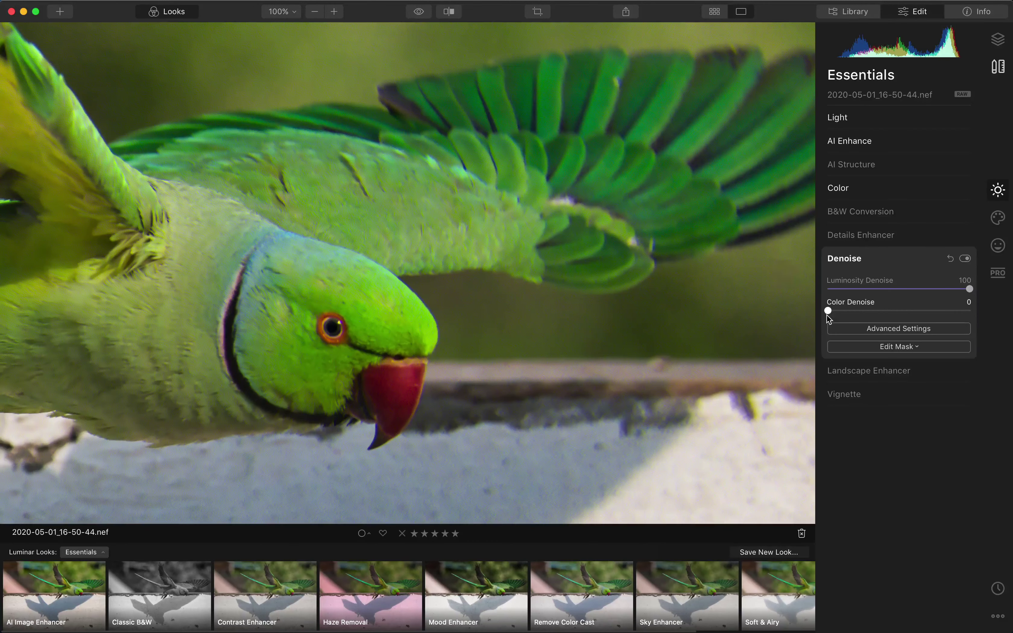
left_click_drag(827, 311, 964, 311)
Compare with Lightroom's Detail noise reduction settings at 1:1 zoom.
key("ctrl+Left")
left_click(785, 248)
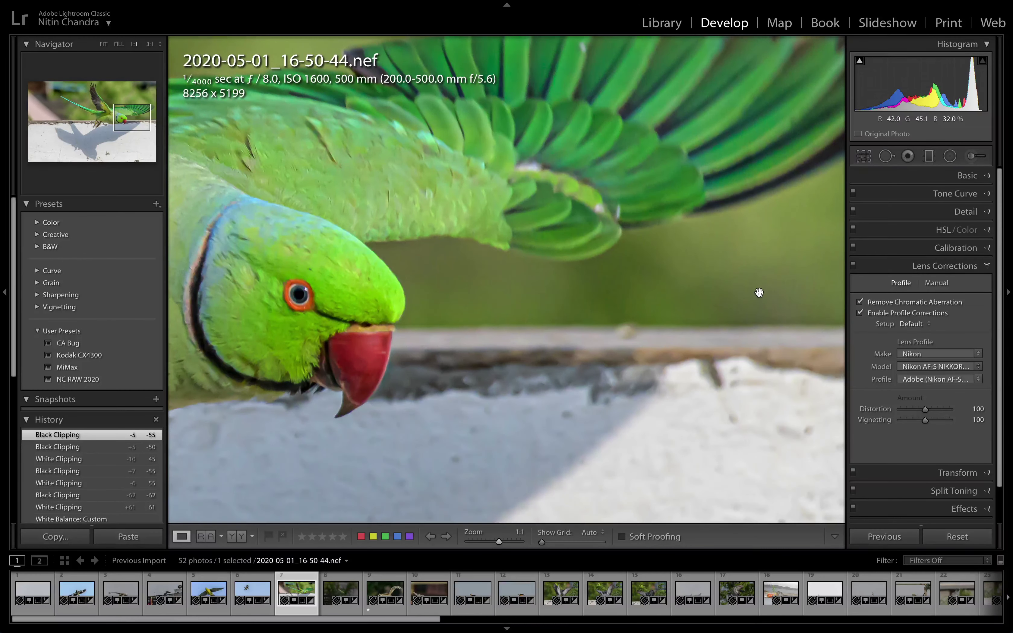
left_click(956, 212)
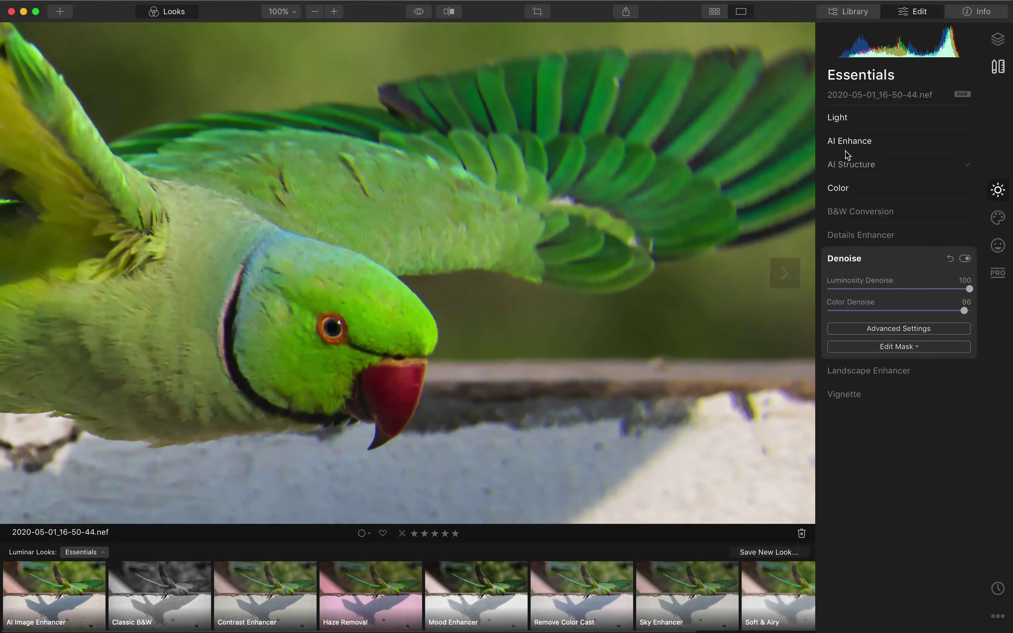
left_click(861, 125)
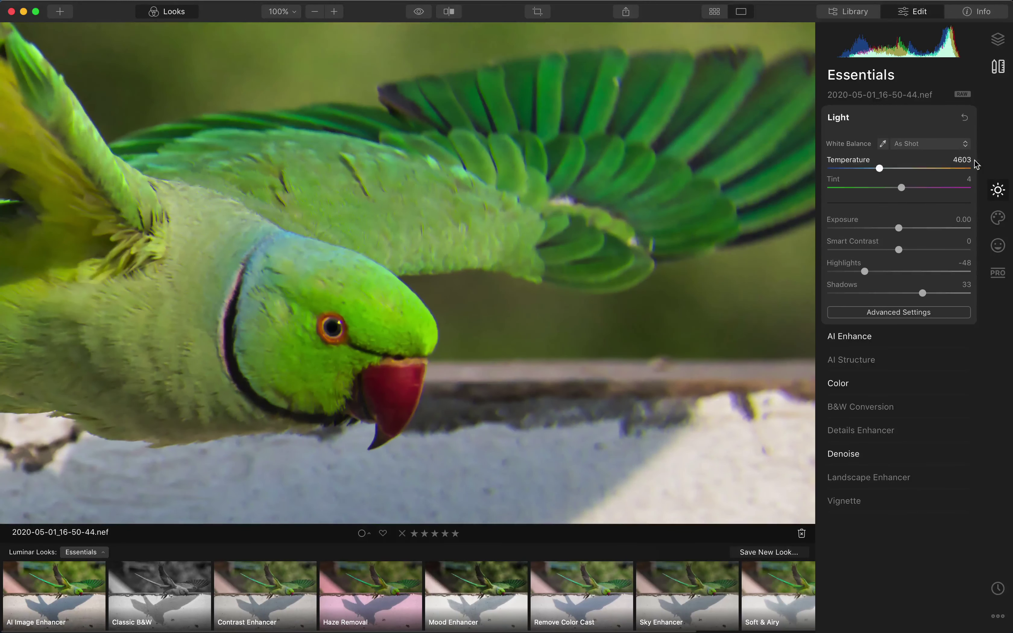
Set the white balance Temperature to 4400.
left_click(960, 159)
type("400")
key("Return")
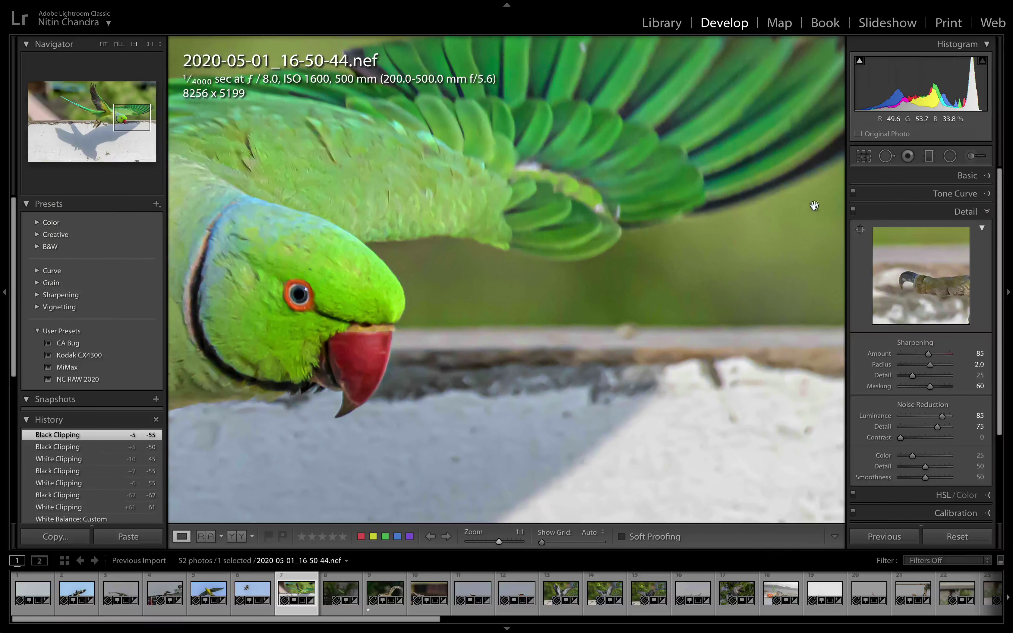
left_click(925, 178)
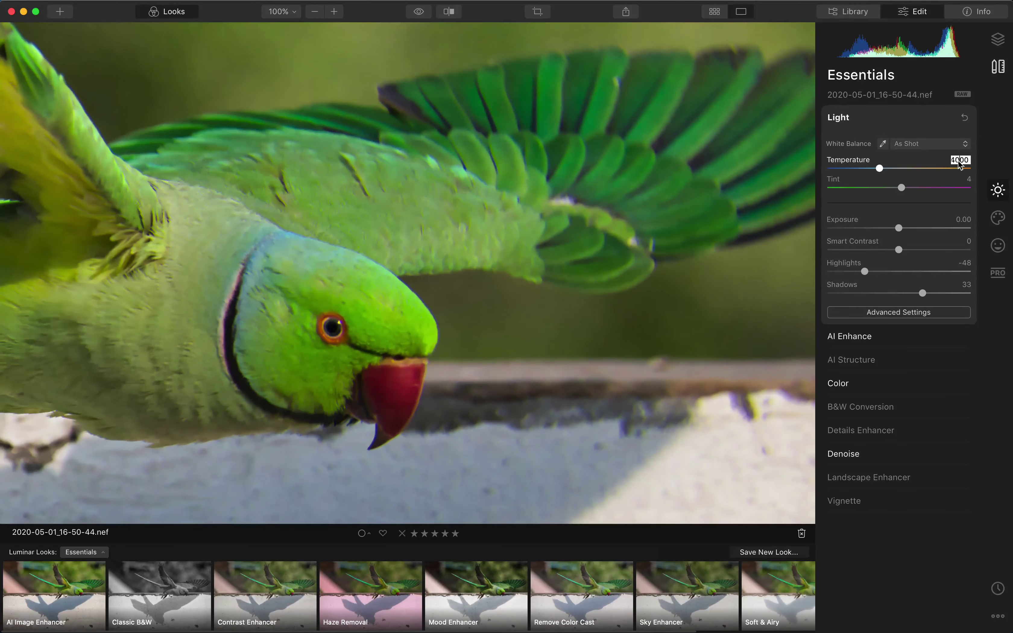
double_click(959, 160)
type("44")
key("Tab")
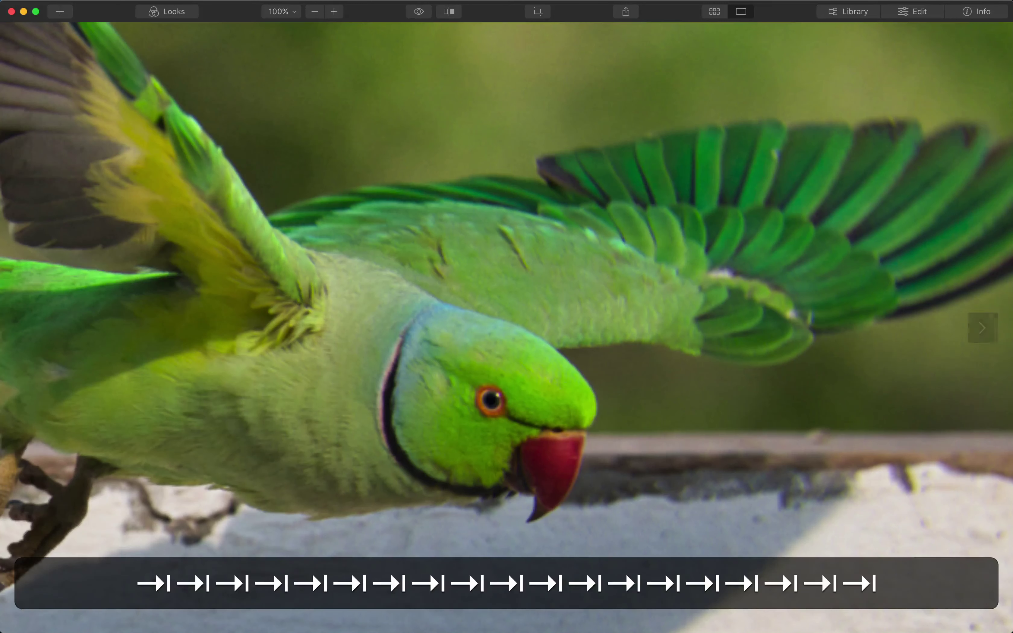
key("Tab")
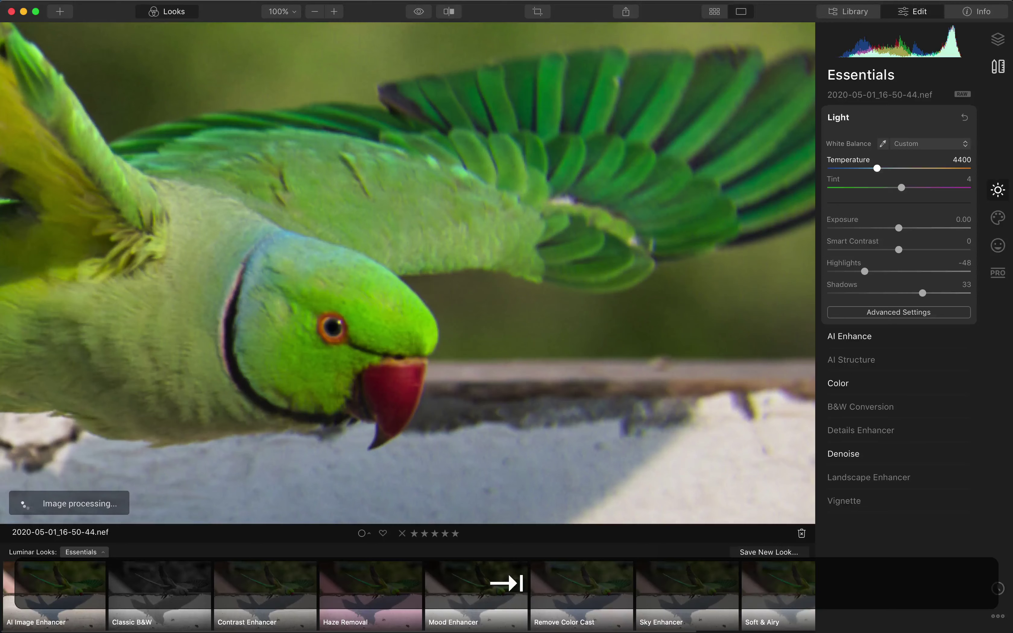
Set Tint to 3, Highlights to -100 and Shadows to 100.
double_click(964, 187)
type("3")
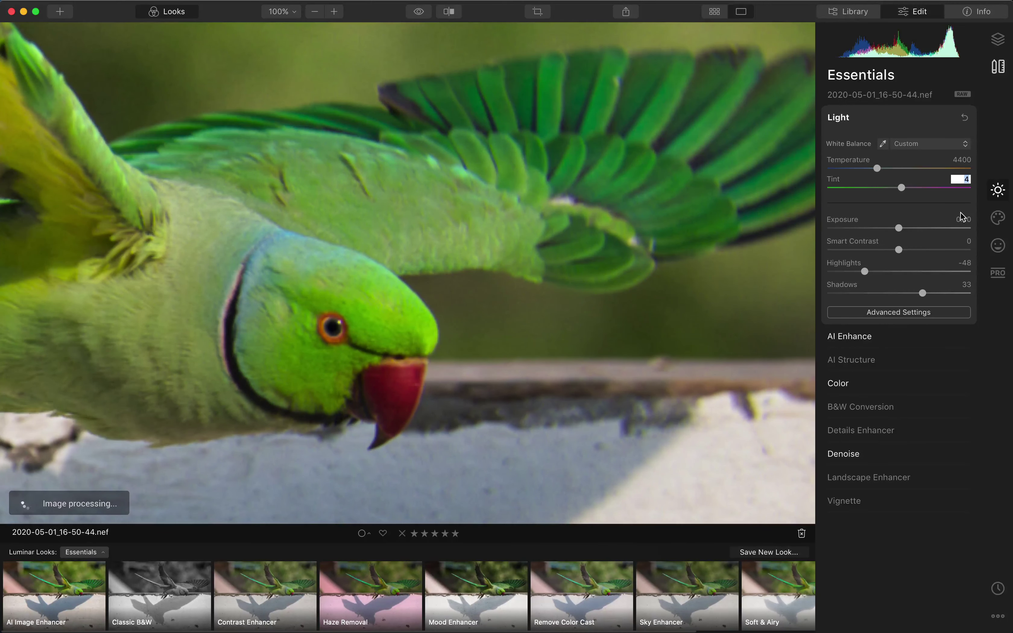
key("Return")
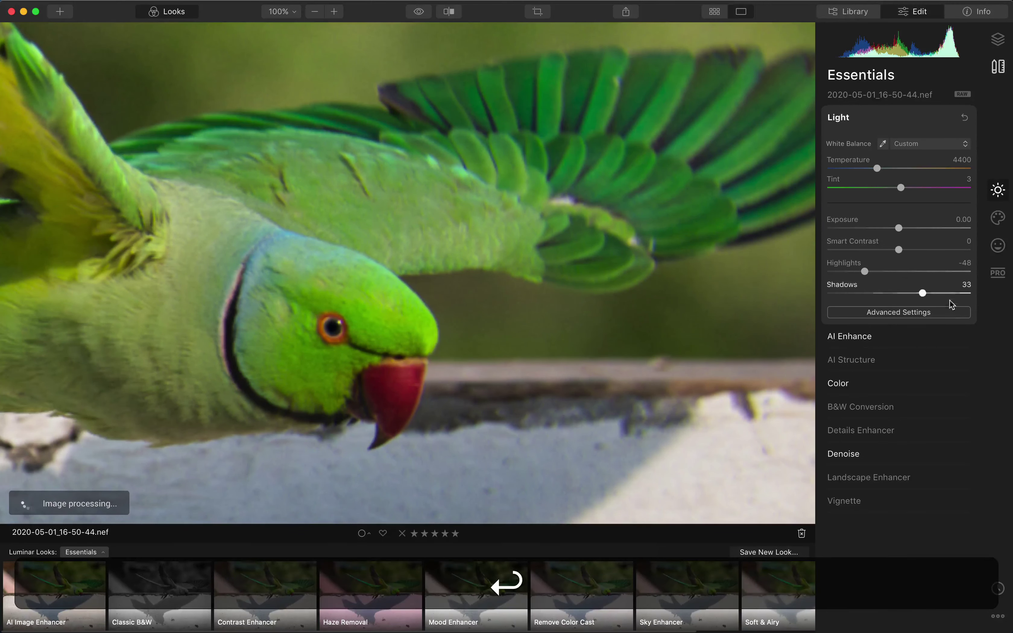
left_click_drag(864, 272, 777, 276)
left_click_drag(924, 292, 971, 293)
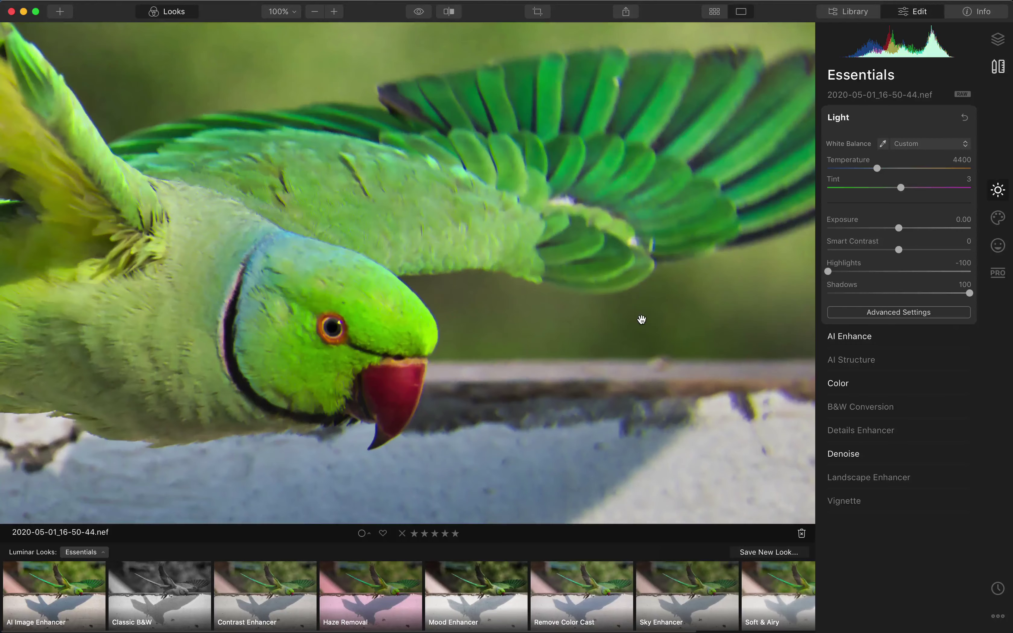
Zoom out from 100% to Fit (27%) to see the whole edited parakeet photo.
left_click(601, 342)
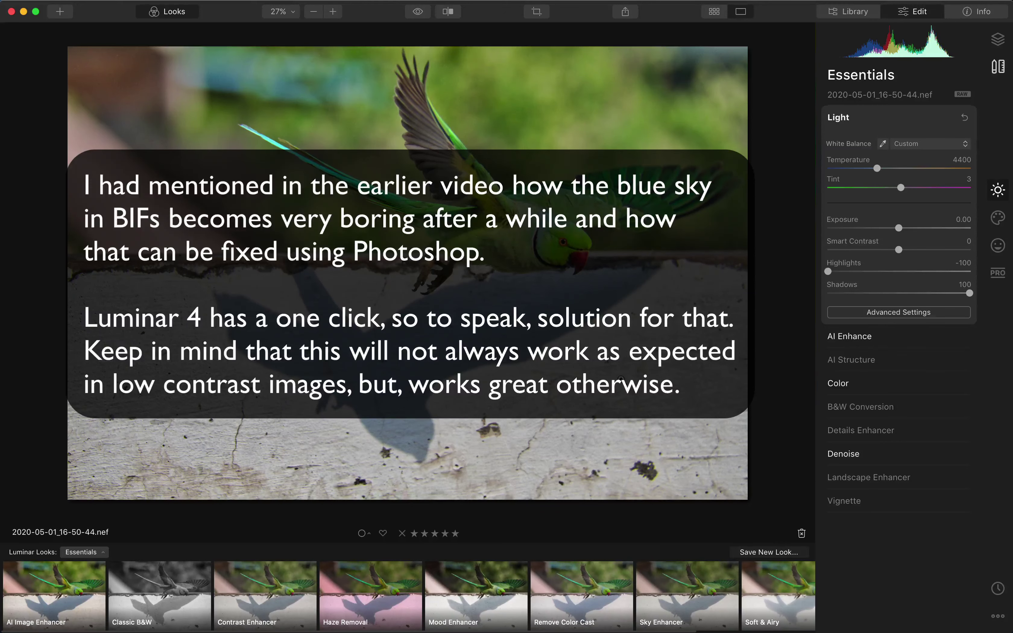
Open the green pigeon photo 2020-05-01_16-48-44-2.nef from the May 2020 library for editing.
key("super+1")
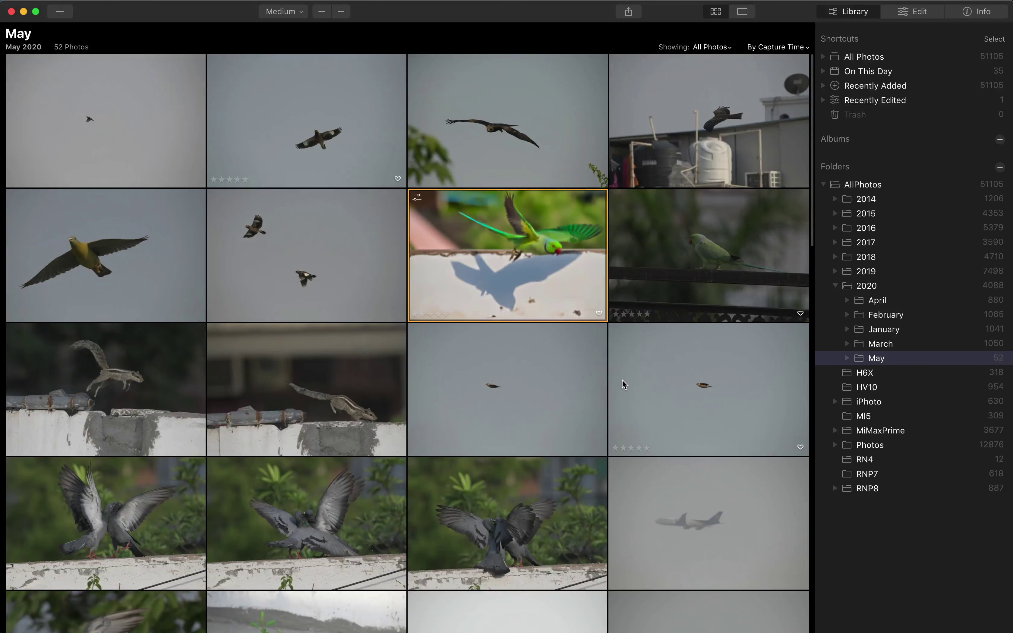
left_click(100, 266)
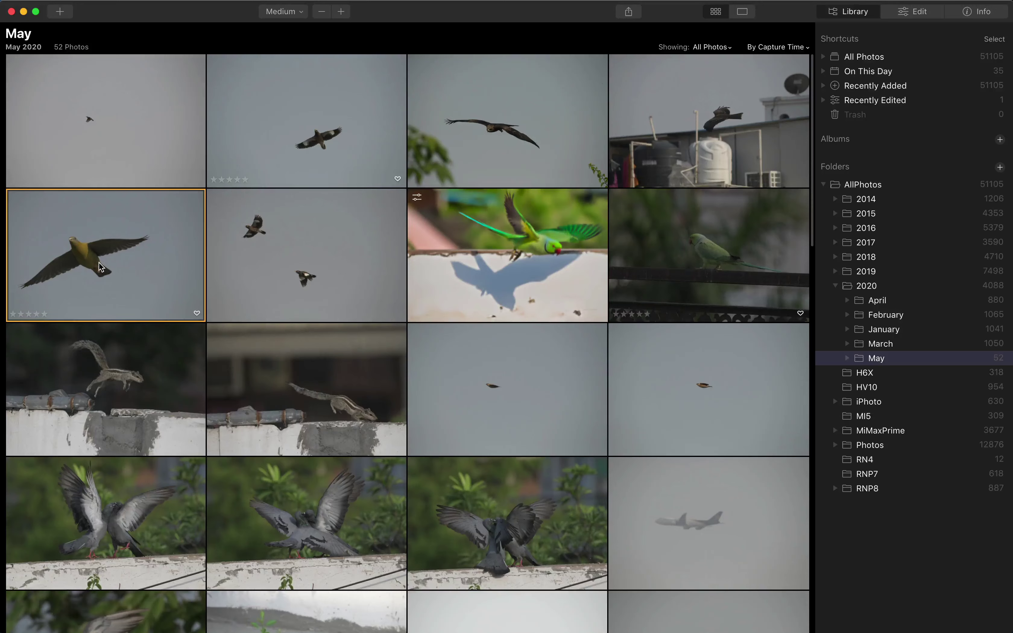
double_click(100, 267)
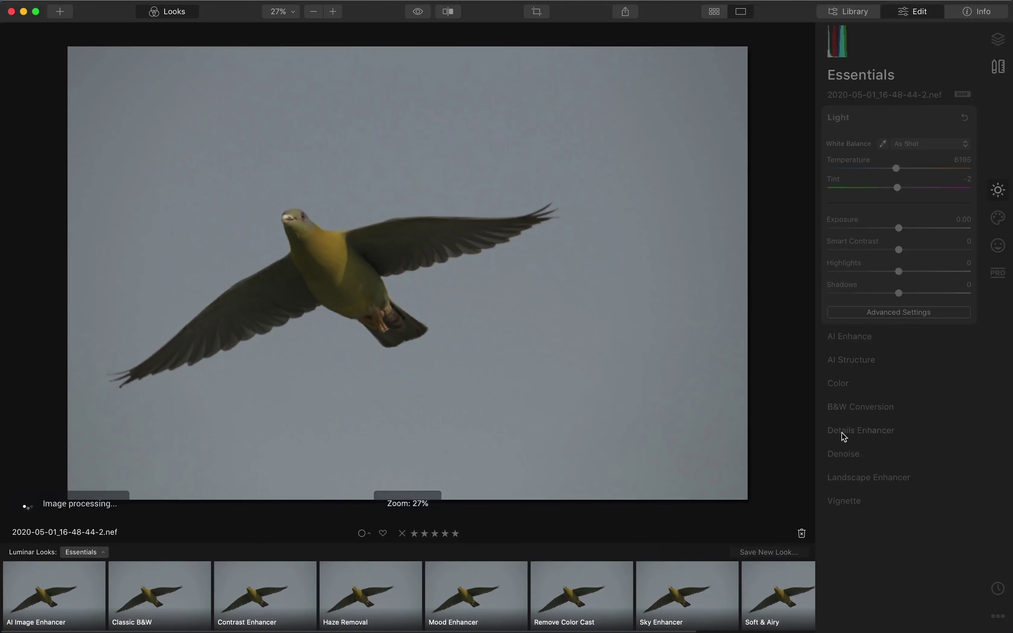
Swap the flat grey sky for Blue Sky 6 using AI Sky Replacement.
left_click(998, 218)
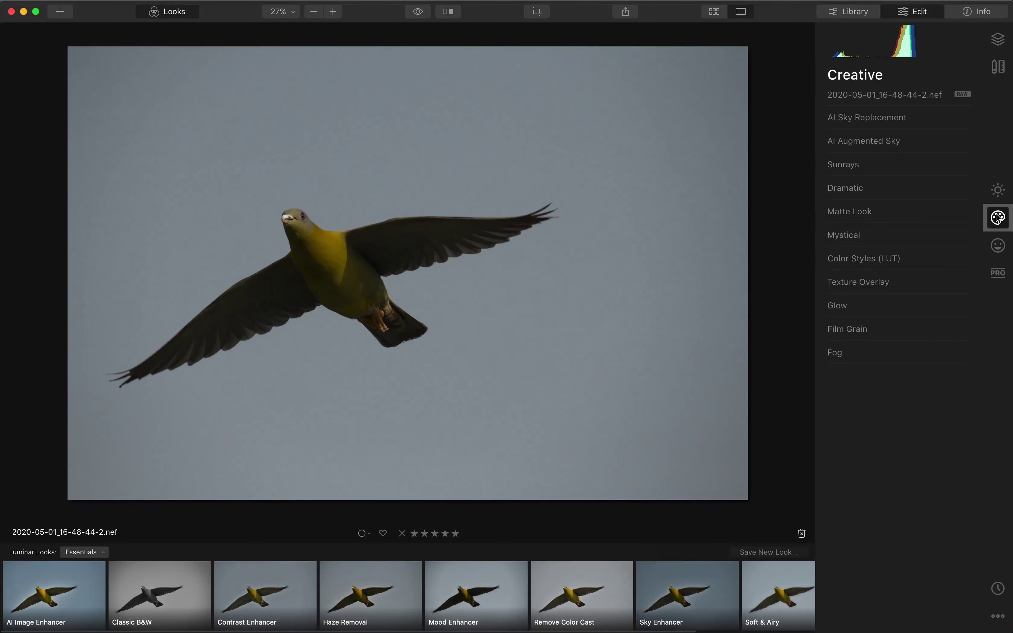
left_click(890, 119)
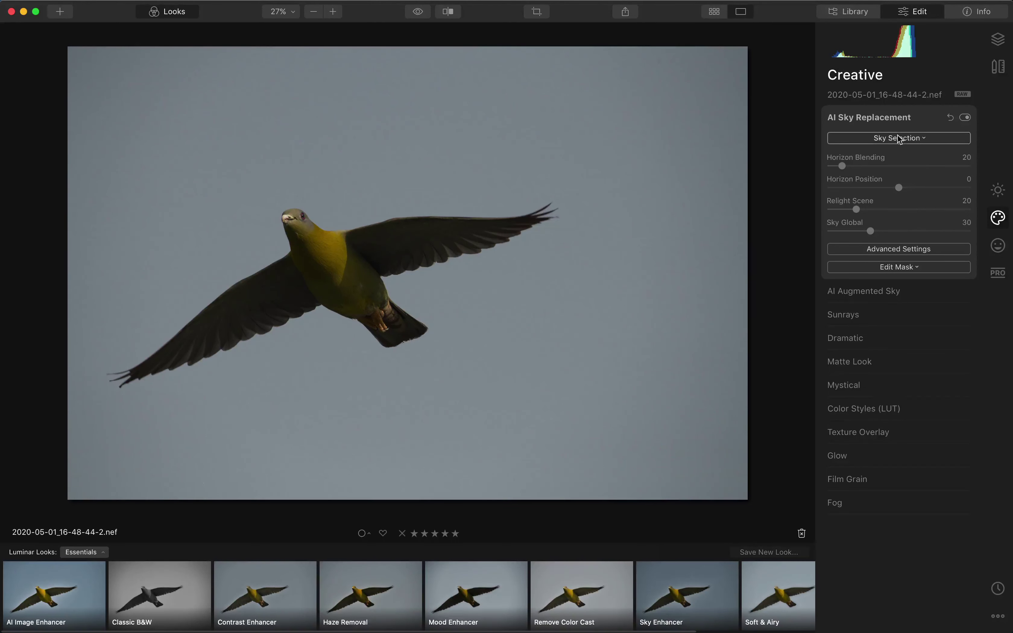
left_click(899, 138)
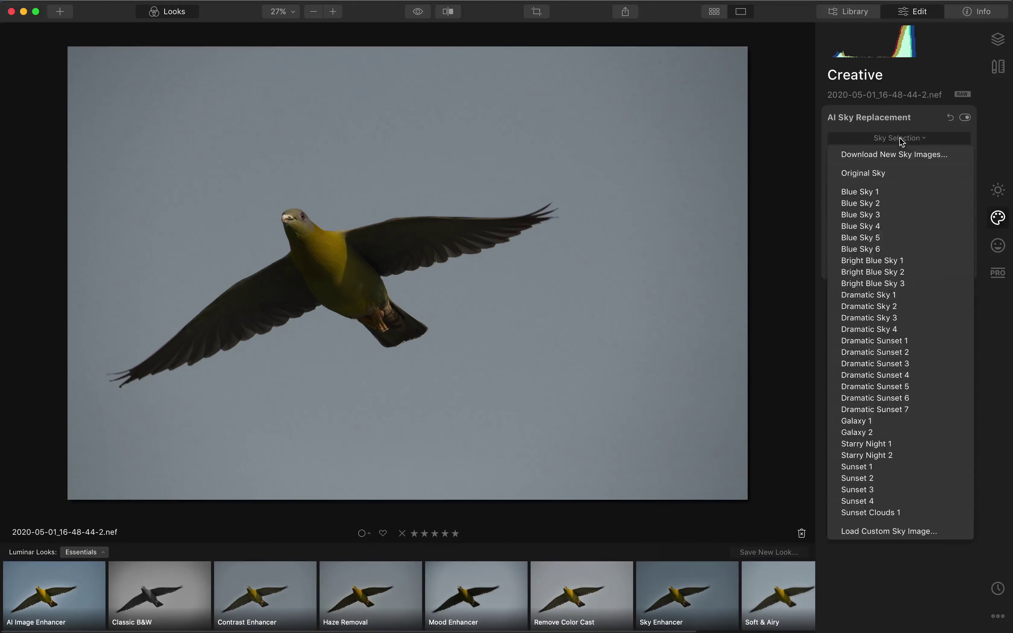
left_click(887, 249)
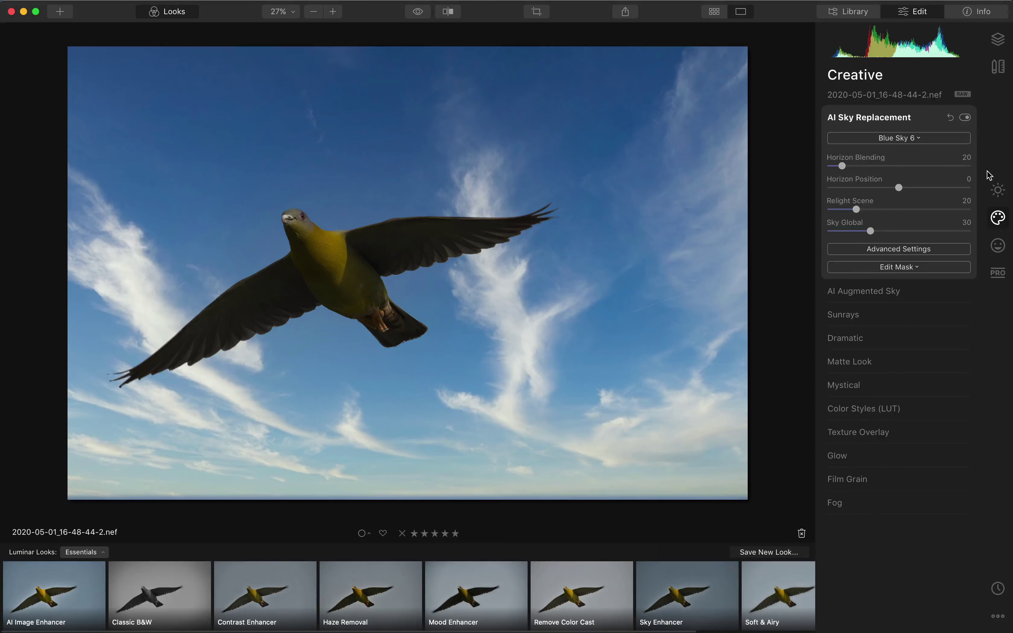
left_click(998, 189)
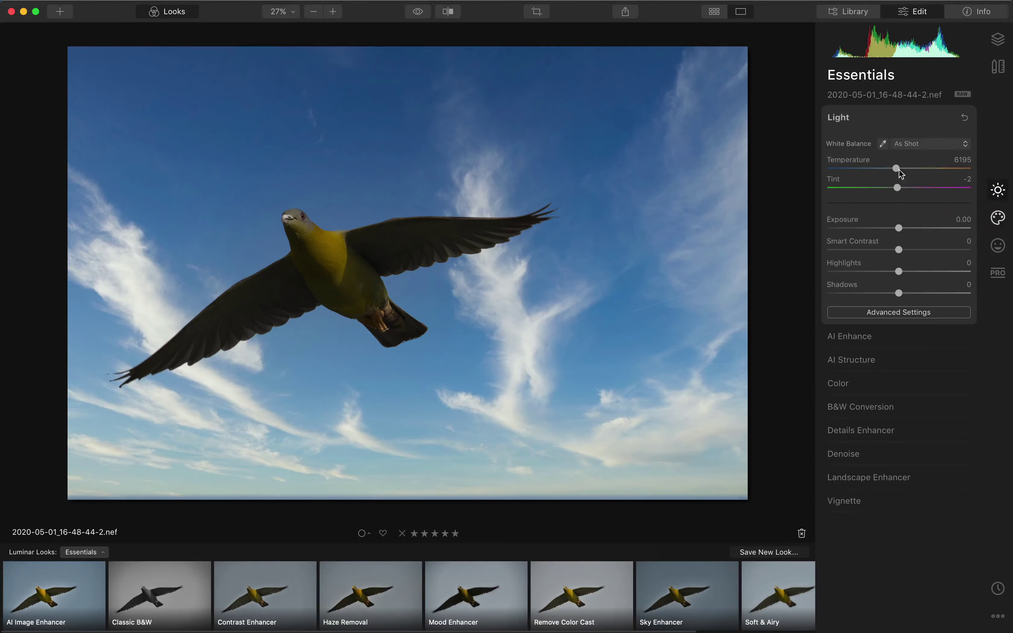
Raise AI Accent in AI Enhance to deepen the new sky.
left_click(868, 337)
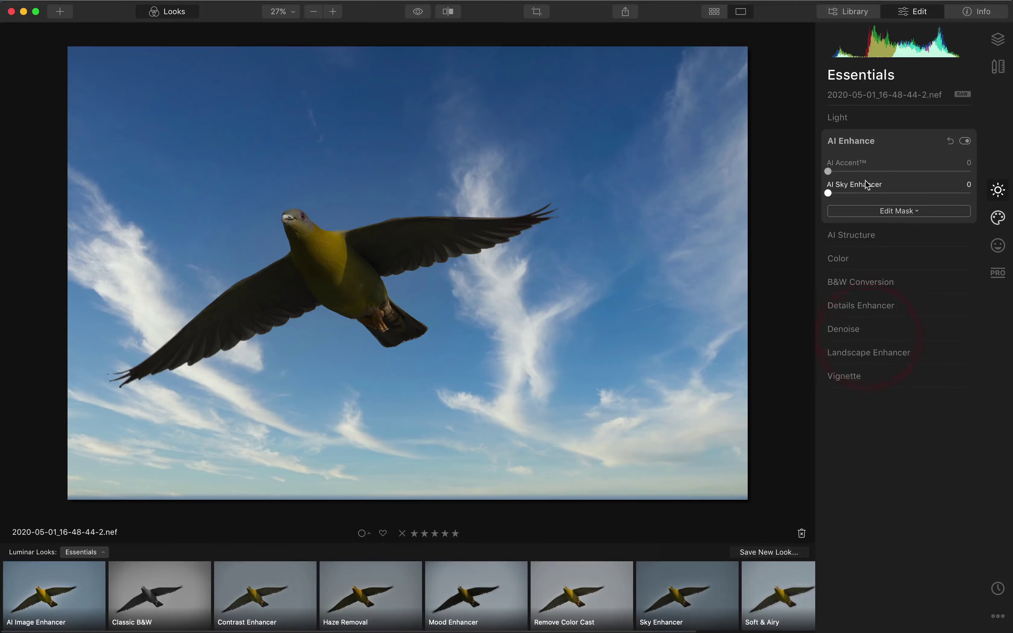
left_click_drag(830, 171, 846, 194)
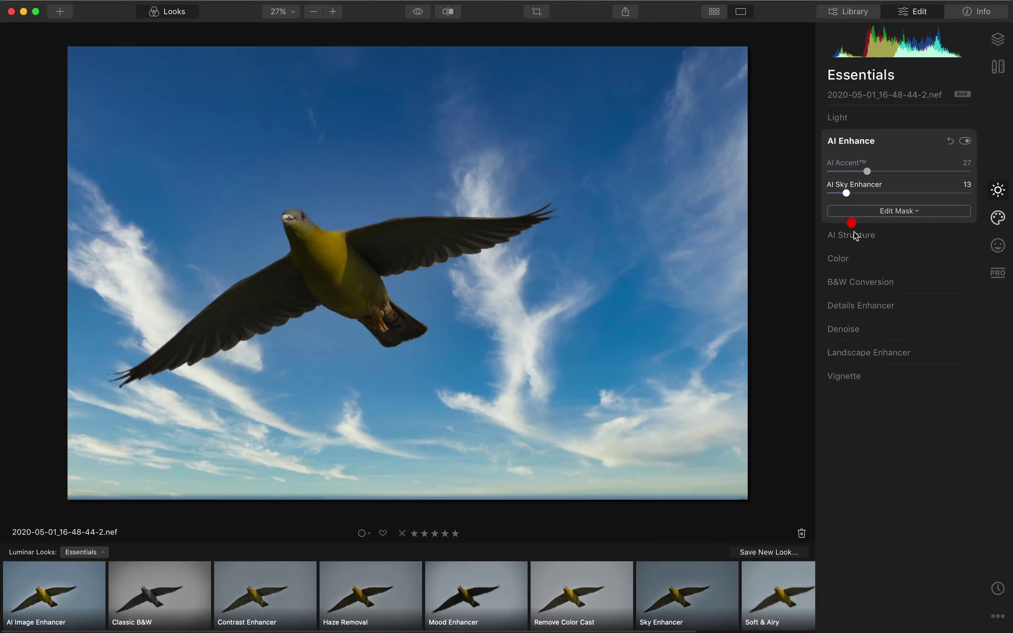
left_click(865, 118)
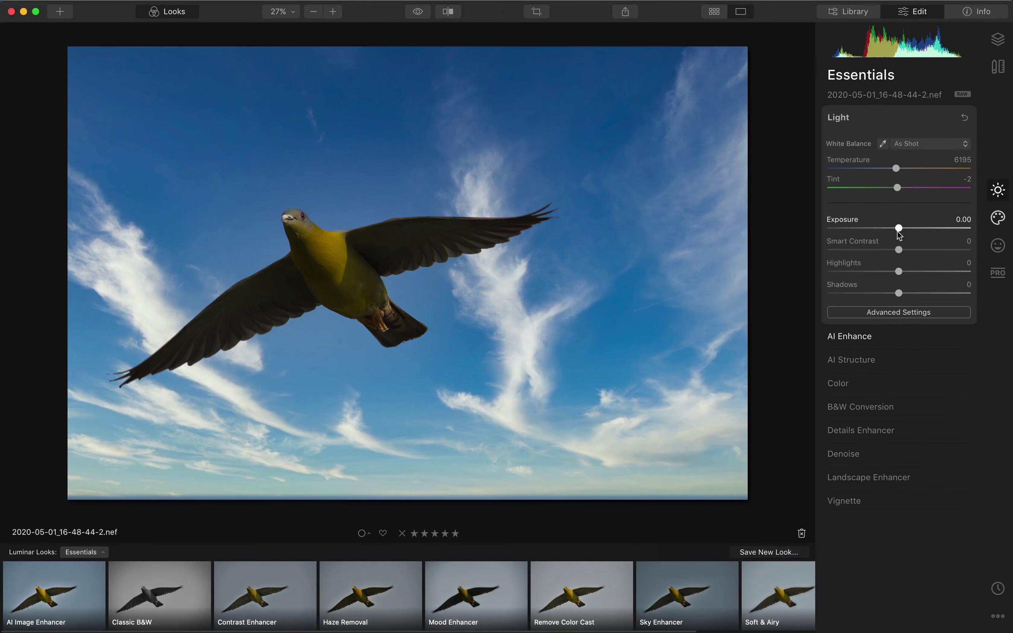
left_click(998, 218)
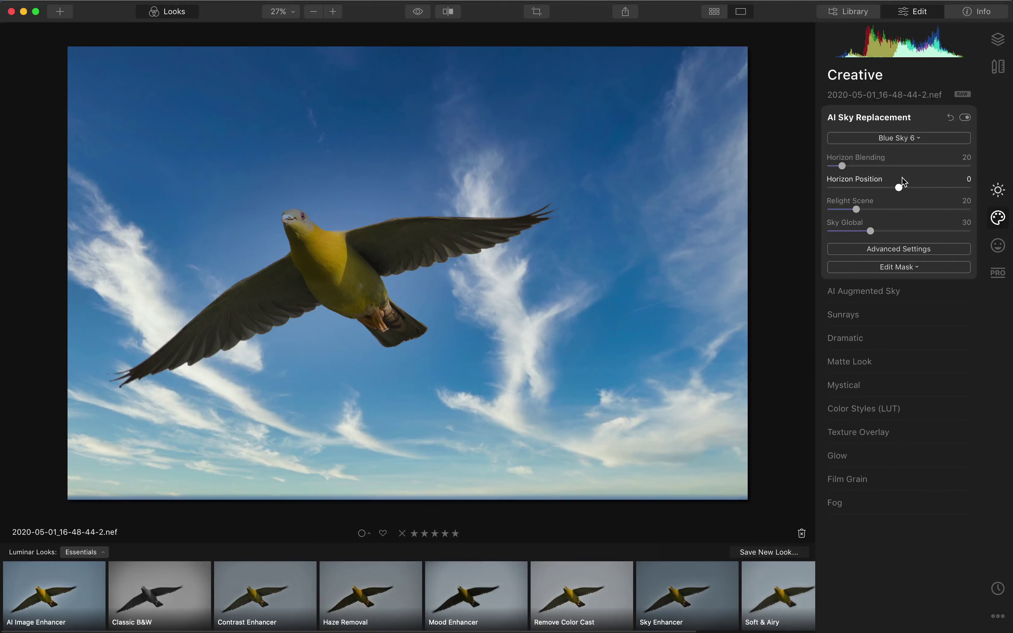
Inspect the wing at 100%, then settle Relight Scene at about 18.
left_click(423, 219)
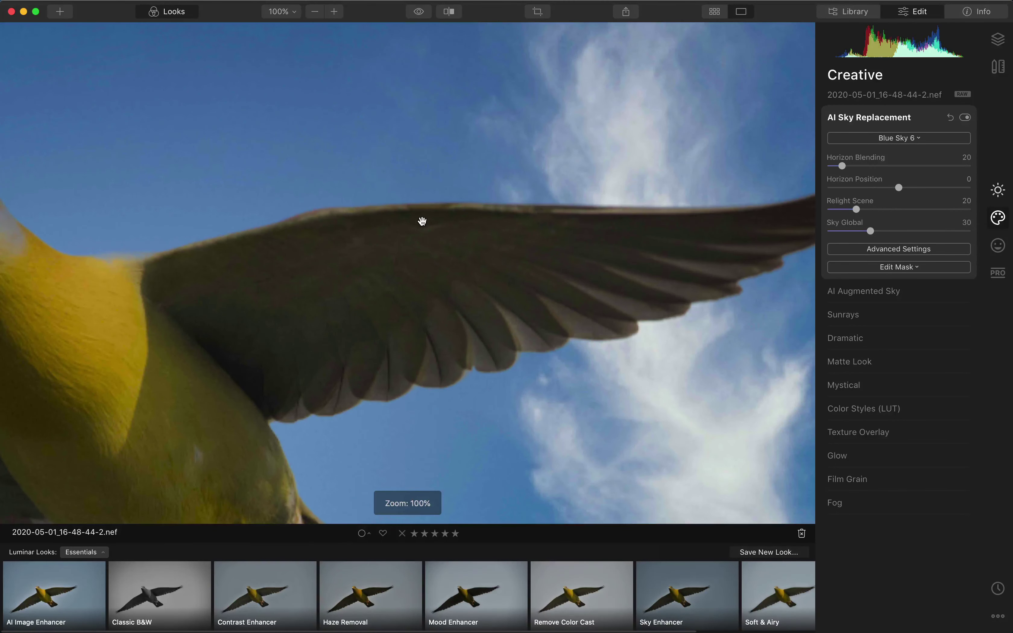
left_click(402, 348)
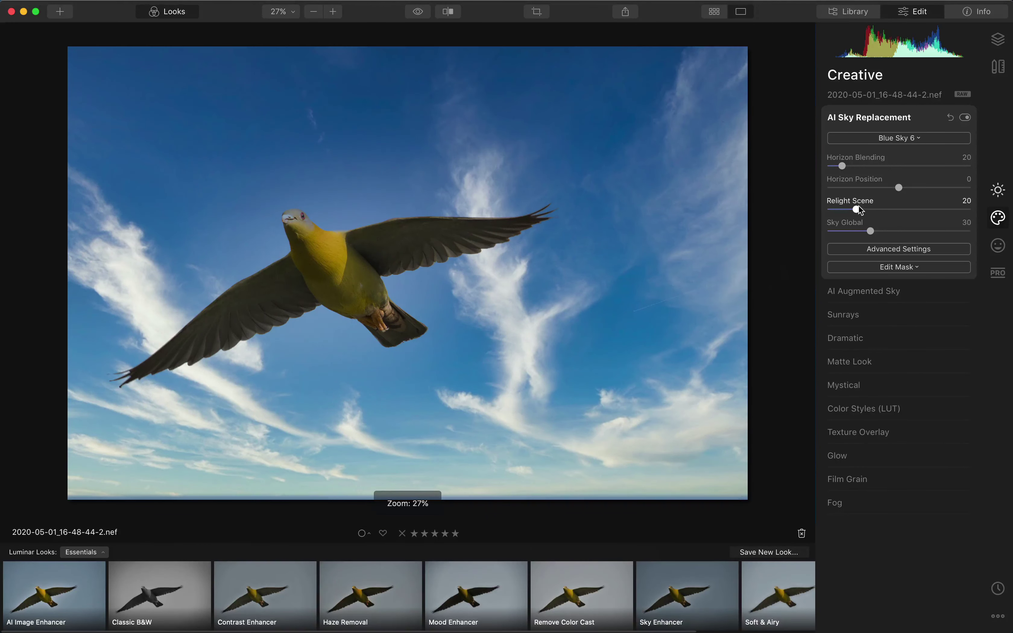
left_click_drag(857, 209, 898, 209)
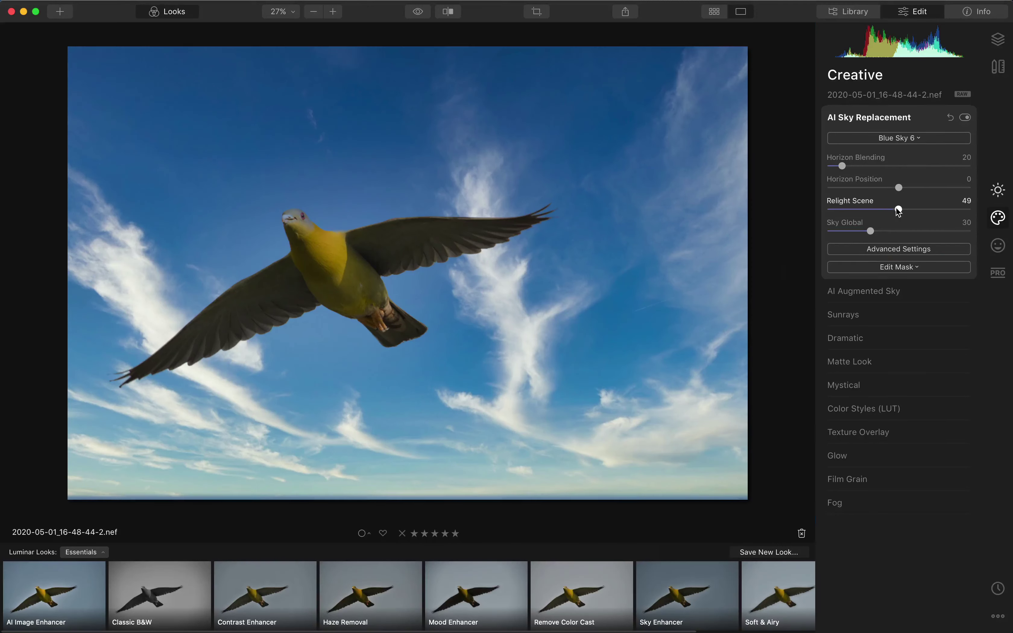
left_click_drag(899, 210, 849, 206)
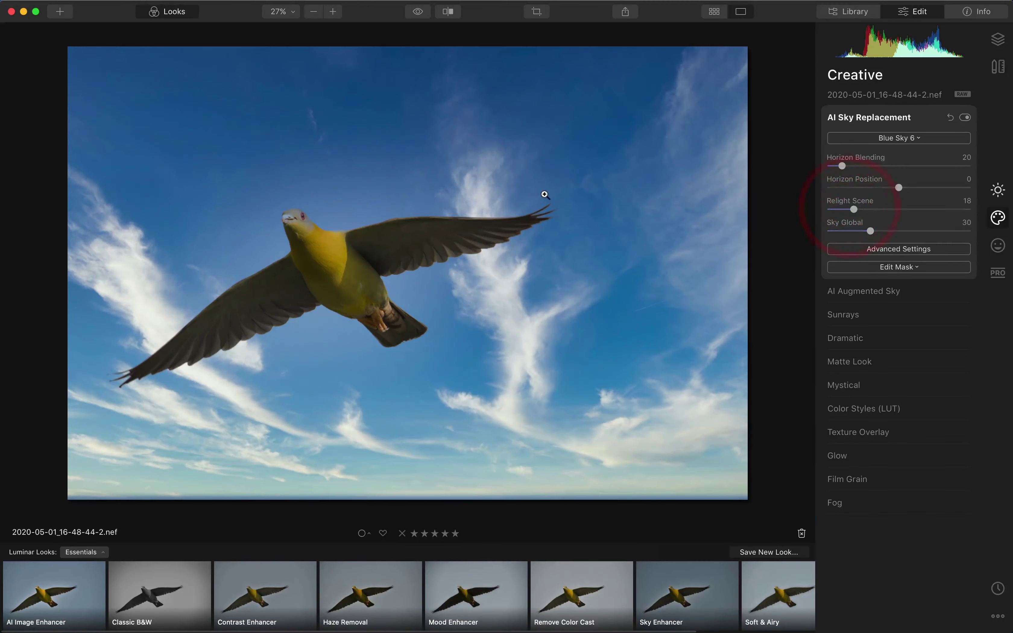
Choose Birds 2 as the AI Augmented Sky object to scatter birds across the sky.
left_click(863, 292)
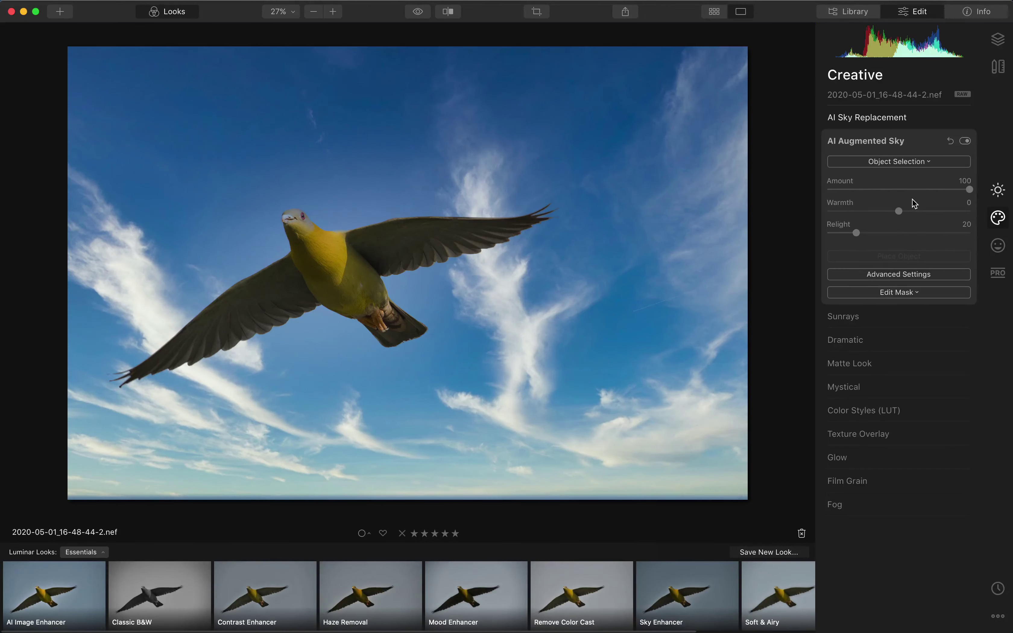
left_click(913, 162)
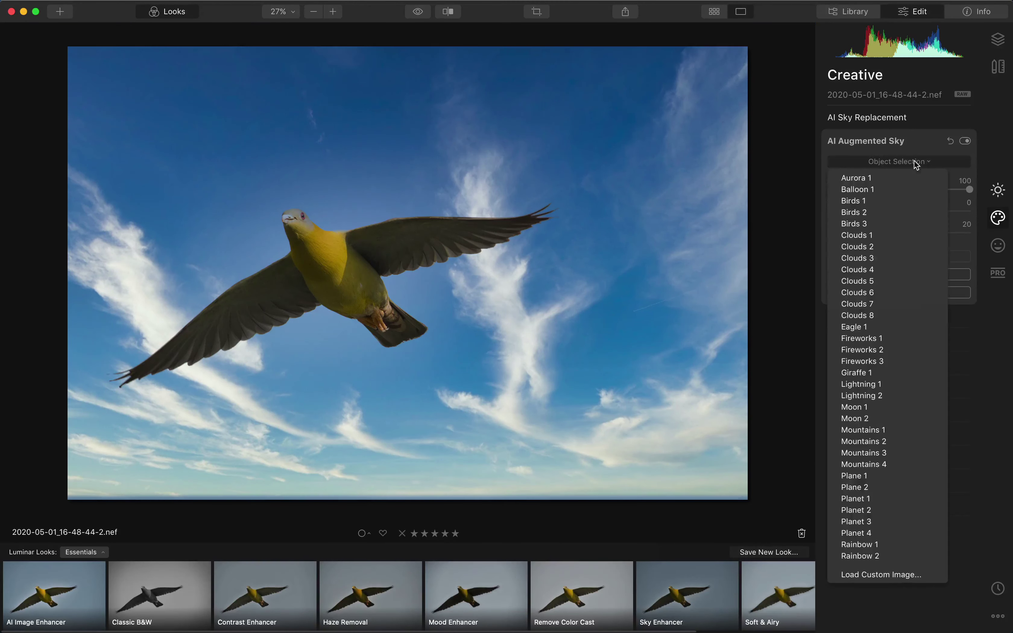
left_click(868, 212)
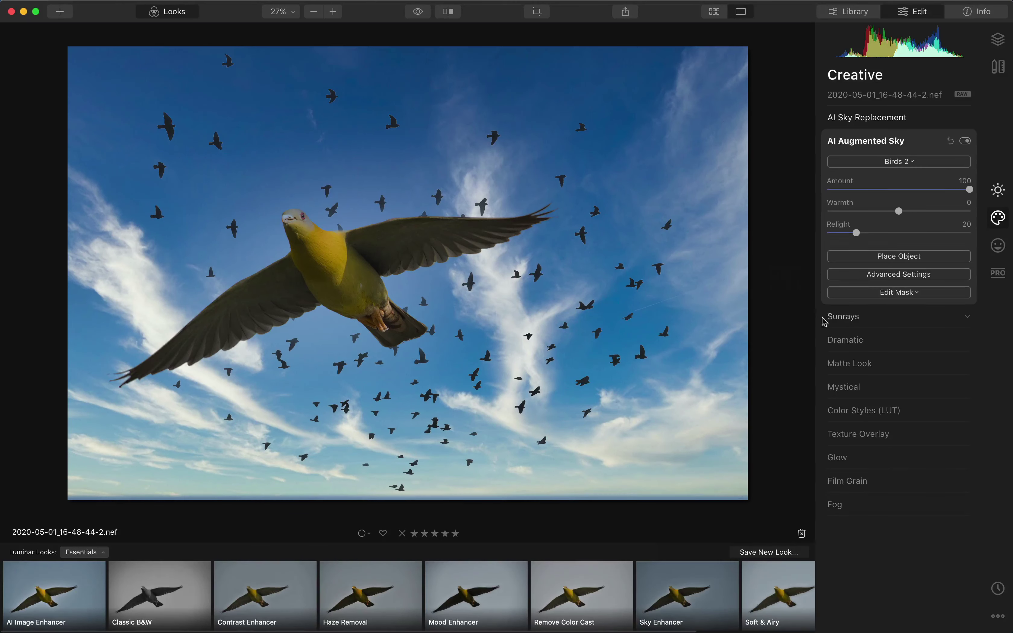
Place the sun in the upper-right sky; set Sunrays Amount 36, Penetration 32, Length 68.
left_click(834, 318)
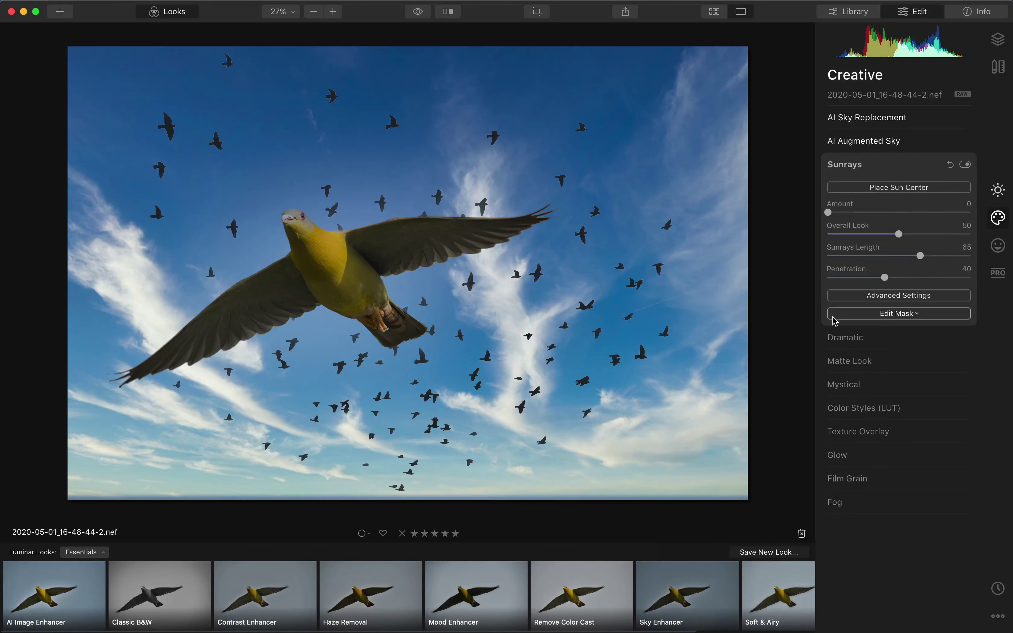
left_click(878, 190)
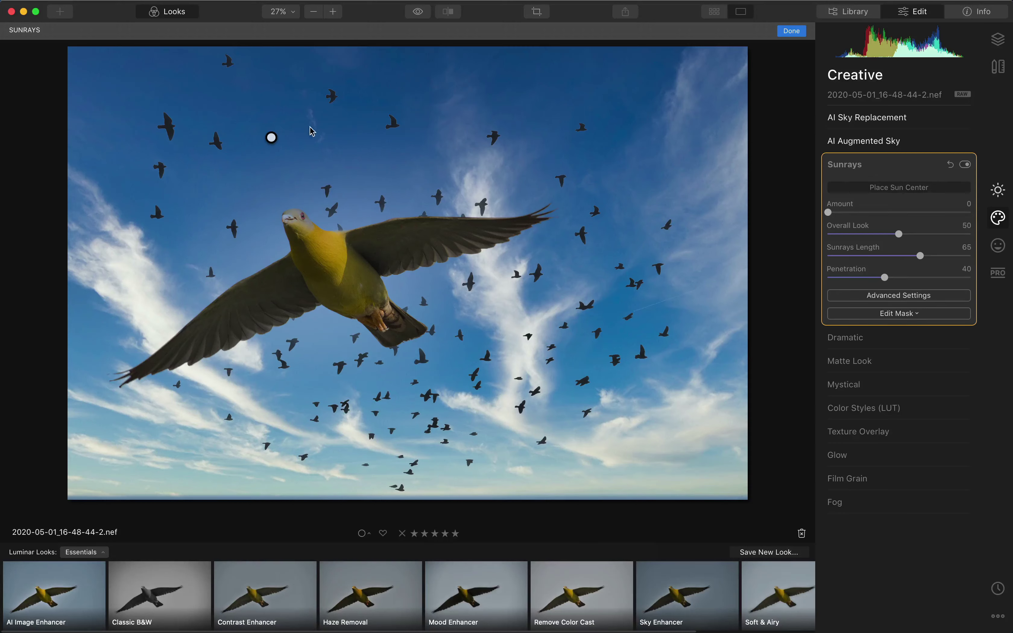
left_click_drag(271, 137, 646, 64)
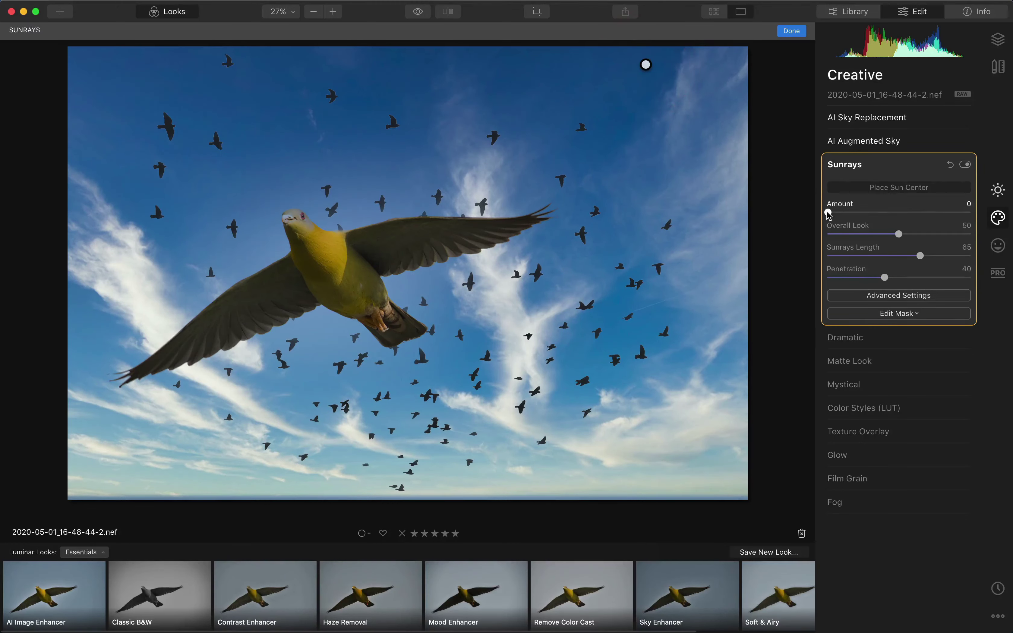
left_click_drag(828, 212, 881, 213)
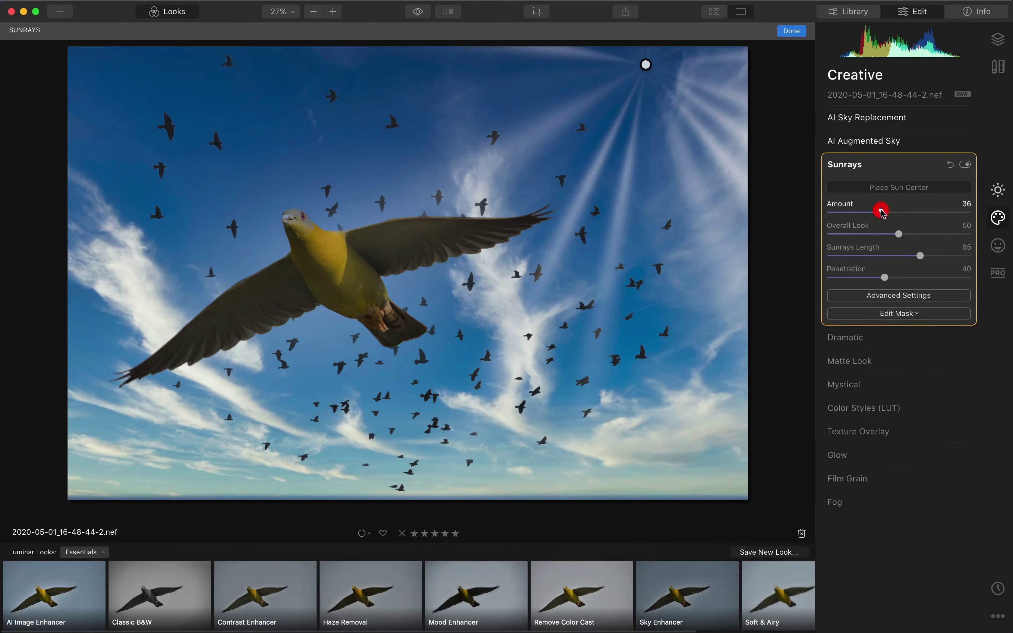
mouse_move(883, 276)
left_mouse_down()
mouse_move(907, 280)
mouse_move(873, 276)
mouse_move(886, 256)
left_mouse_up()
left_click(904, 274)
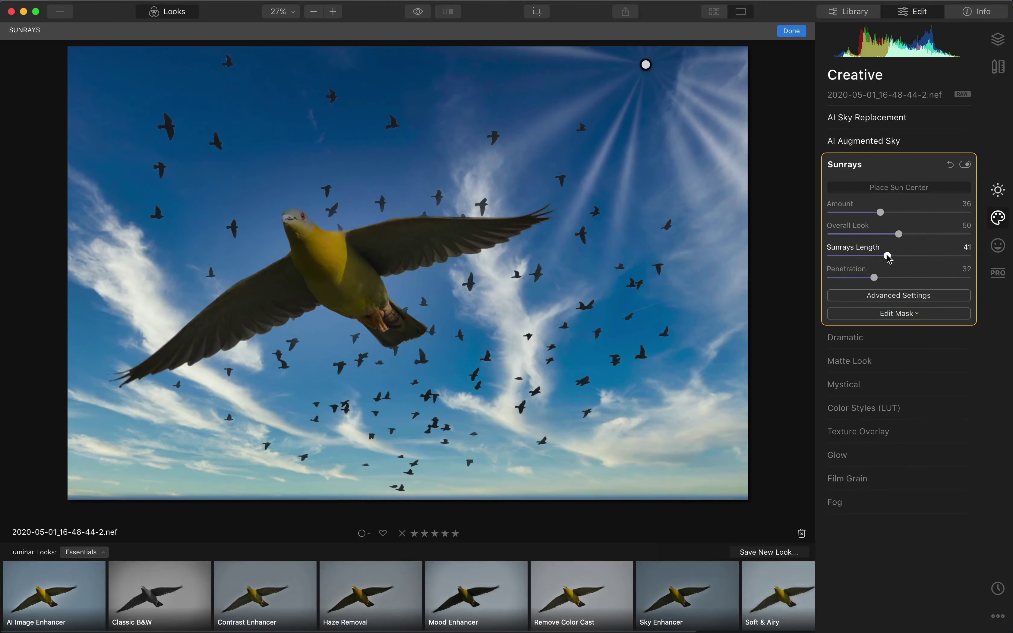
left_click(890, 256)
left_click(926, 256)
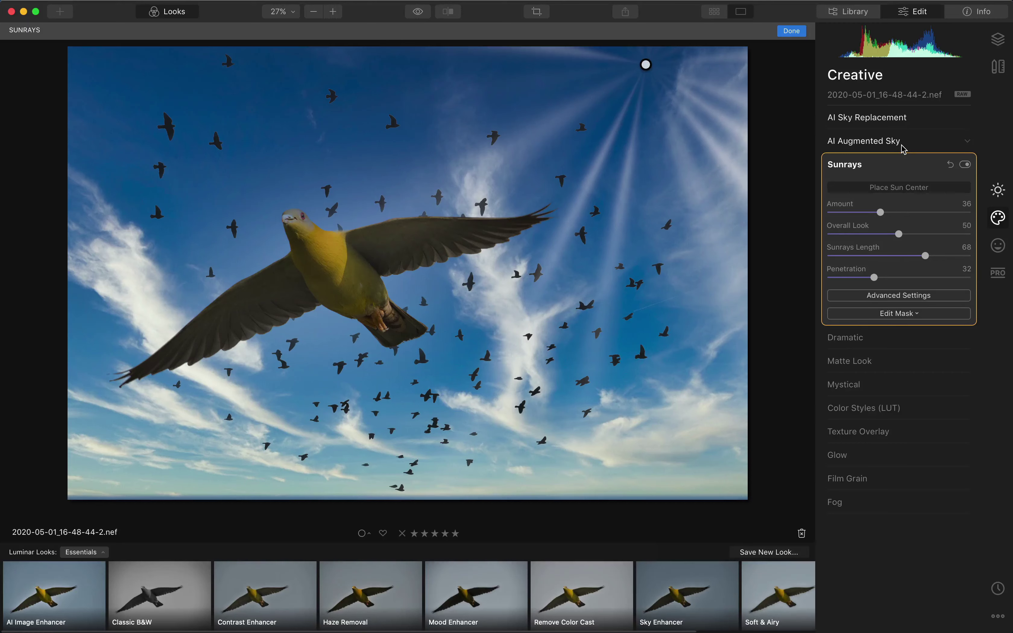
Set AI Structure Amount to 54 and Boost to 20.
left_click(998, 191)
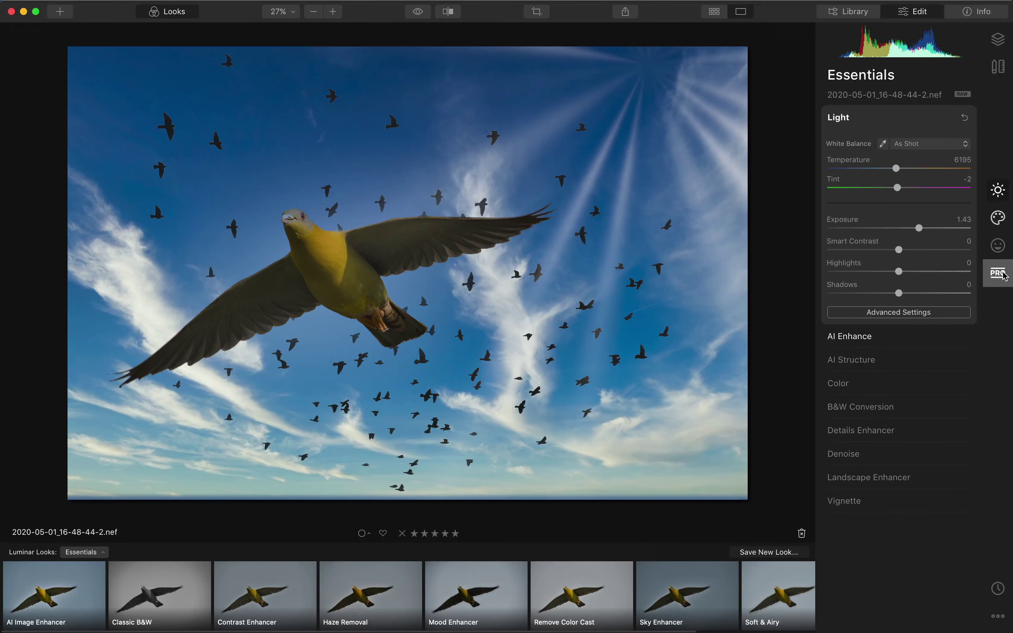
left_click(866, 359)
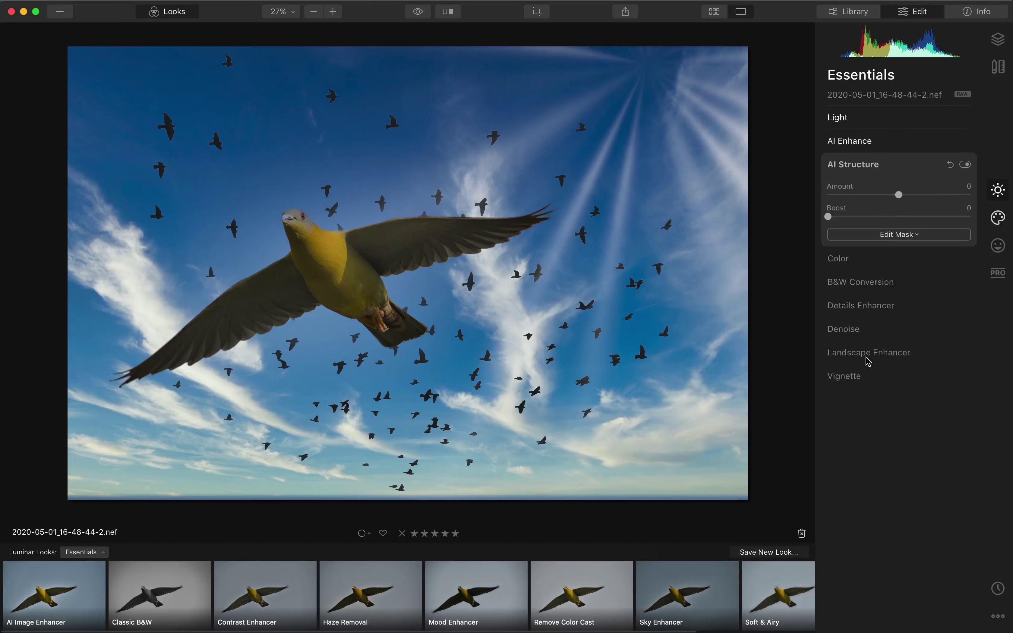
left_click_drag(898, 195, 937, 197)
left_click(937, 196)
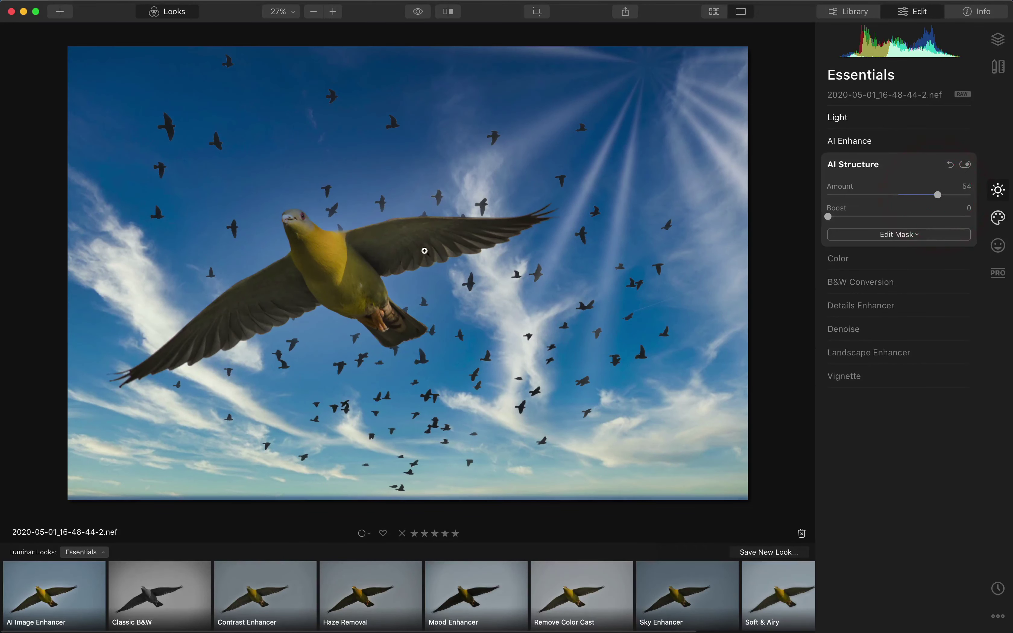
left_click_drag(831, 216, 861, 218)
left_click(914, 206)
Set Color Vibrance 31, Remove Color Cast 18 and Saturation -13.
left_click(871, 259)
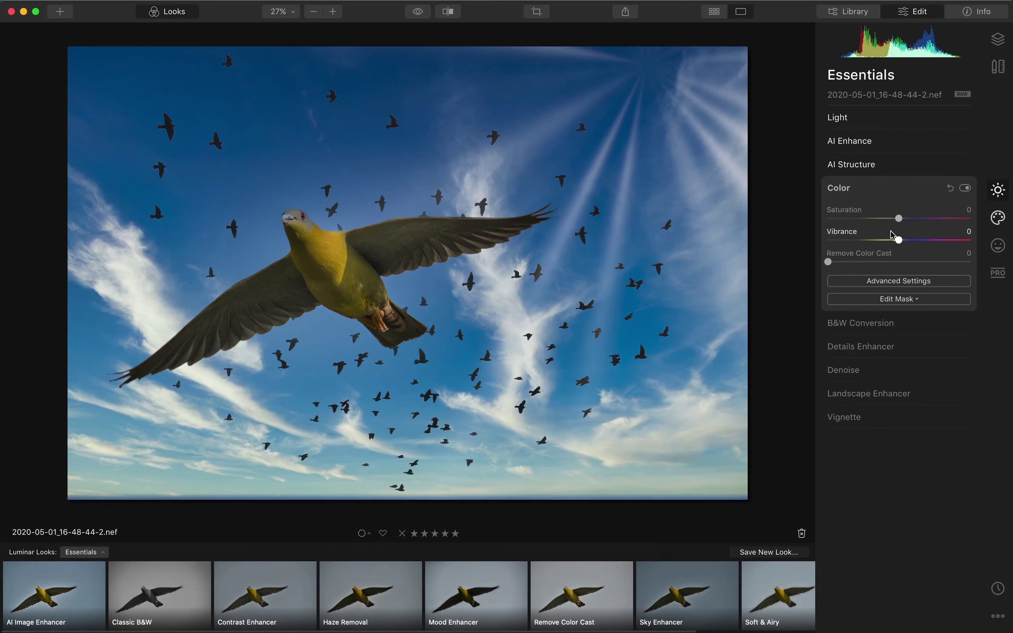
mouse_move(899, 240)
left_mouse_down()
mouse_move(928, 244)
mouse_move(920, 240)
left_mouse_up()
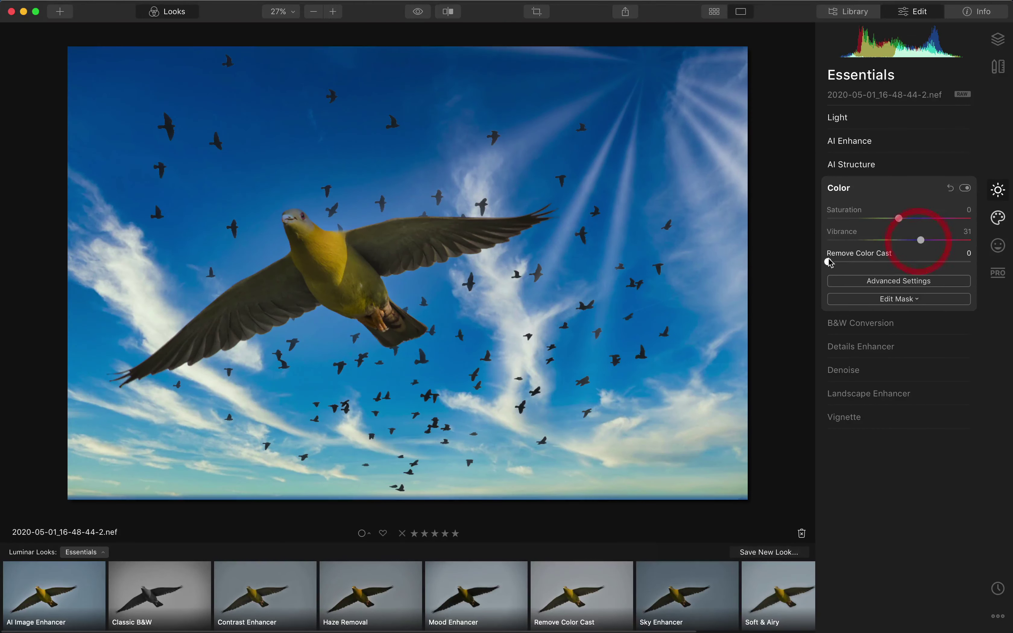
left_click_drag(829, 263, 855, 263)
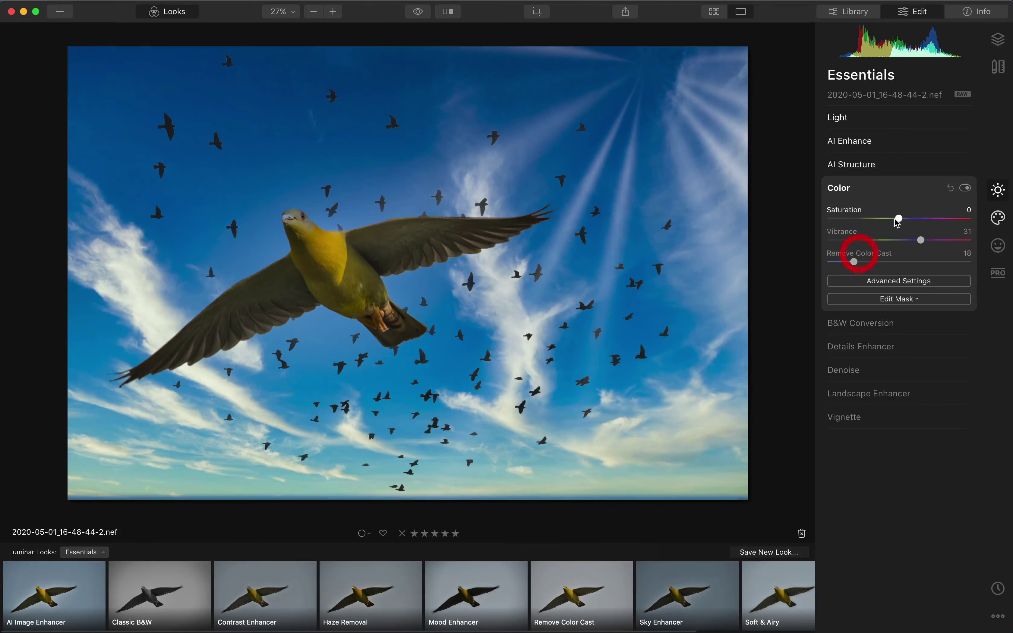
left_click_drag(899, 218, 887, 221)
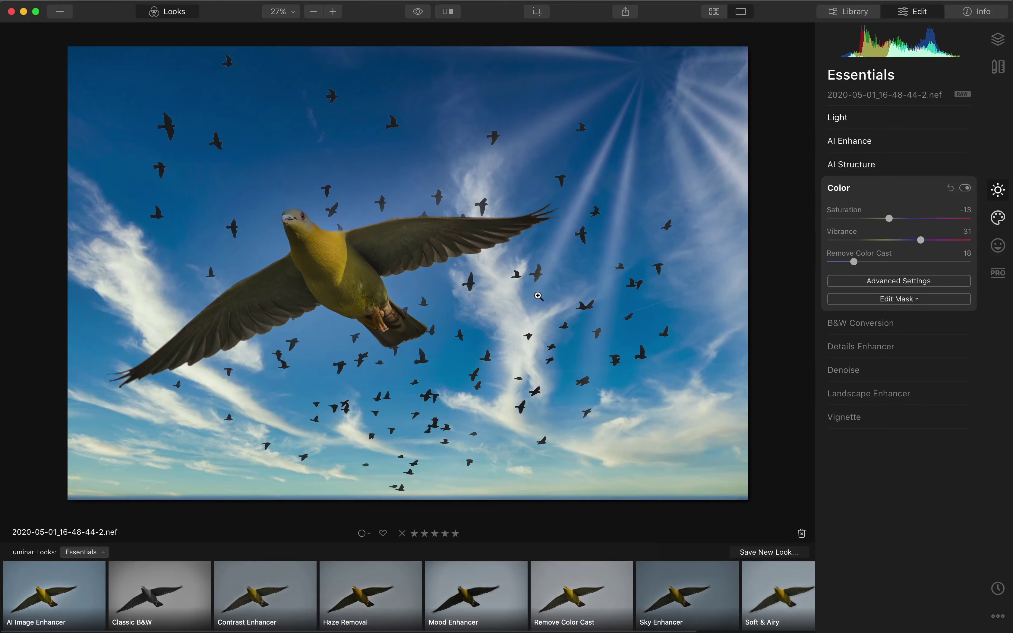
Open the jumping squirrel photo 2020-05-01_17-00-21-2.nef from the library.
key("g")
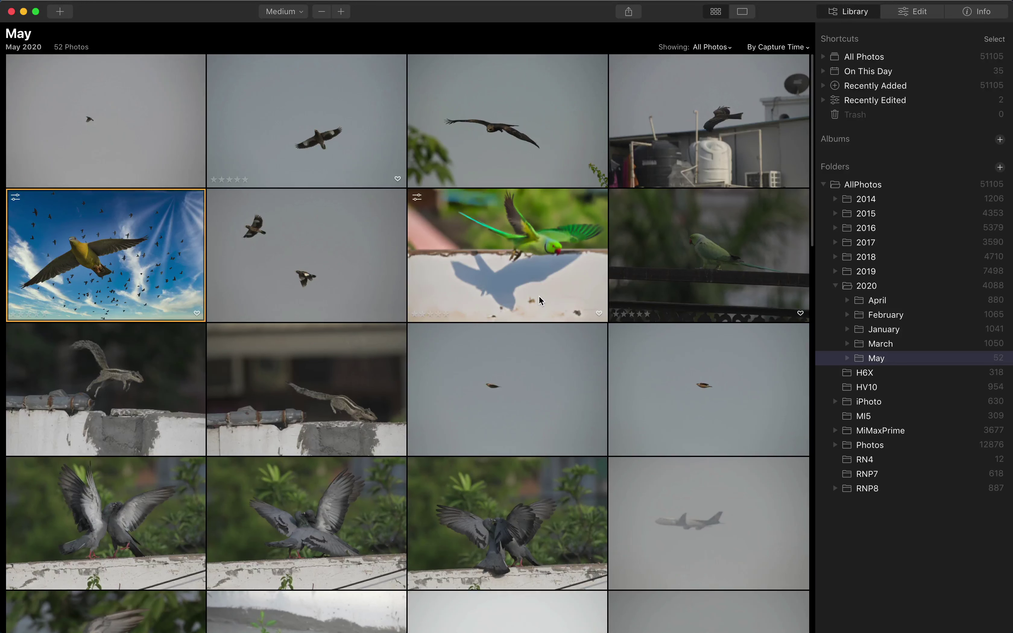
scroll(481, 377, "down", 5)
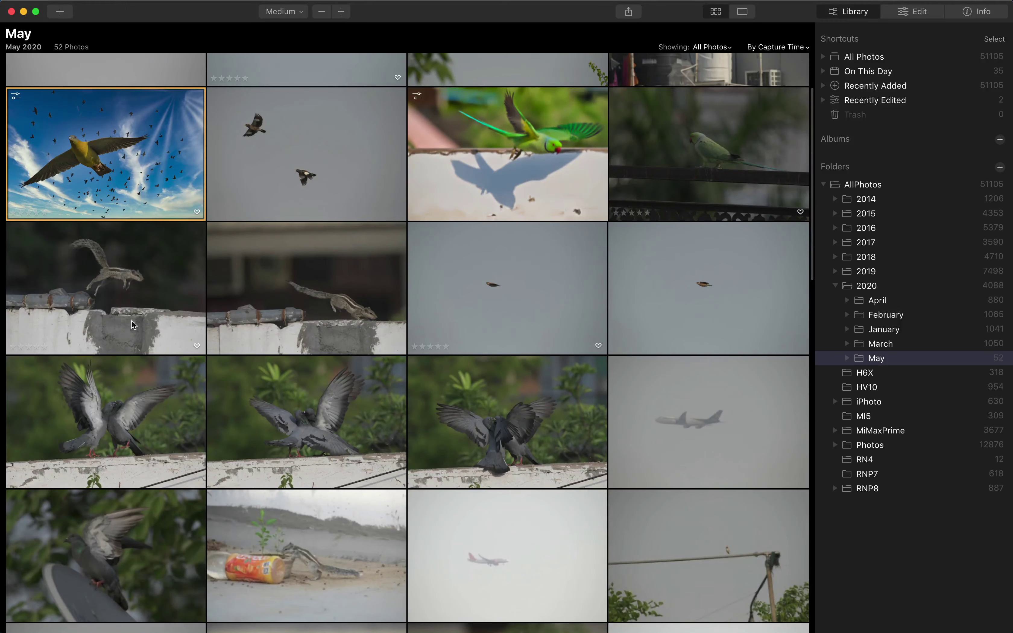
double_click(128, 290)
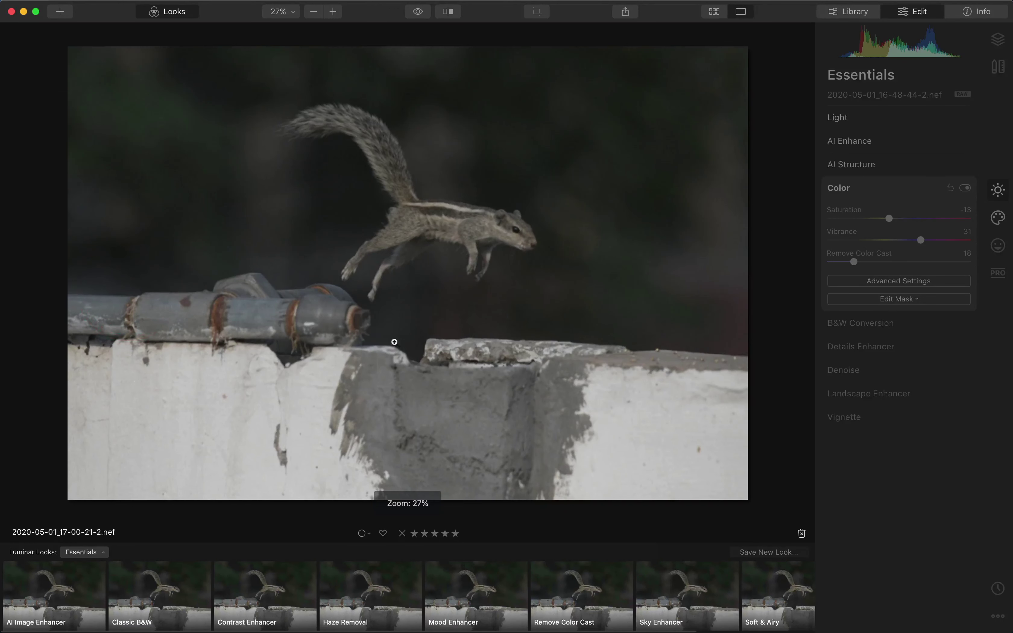
Apply the AI Image Enhancer look at Amount 100, inspecting the squirrel at 100% zoom.
left_click(516, 225)
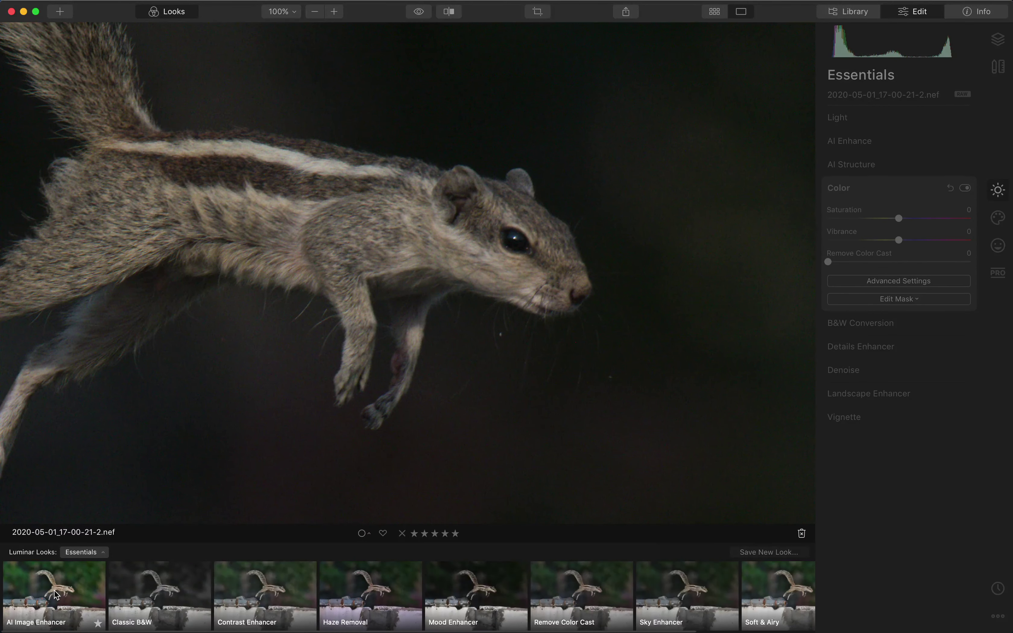
left_click(56, 595)
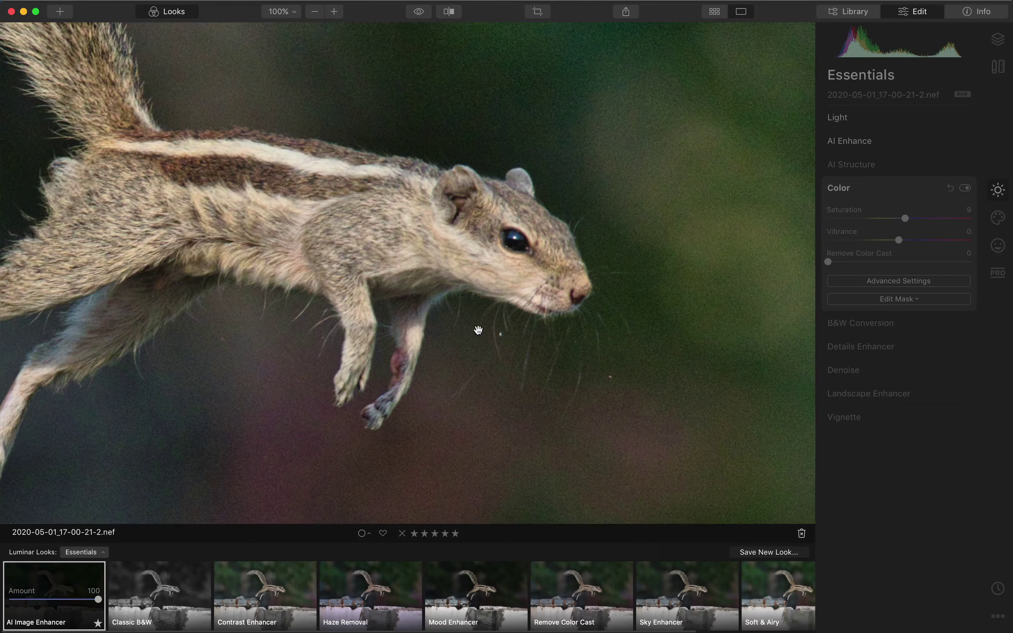
left_click_drag(477, 331, 625, 361)
left_click(644, 387)
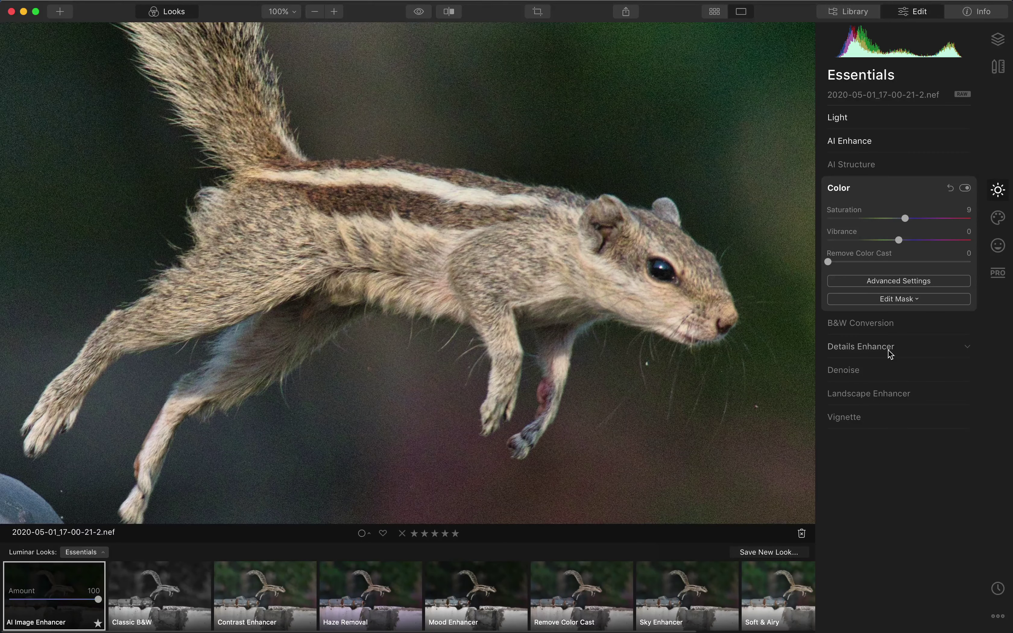
Set Luminosity Denoise 100 and Color Denoise 49, then check the squirrel's nose at 100%.
left_click(862, 368)
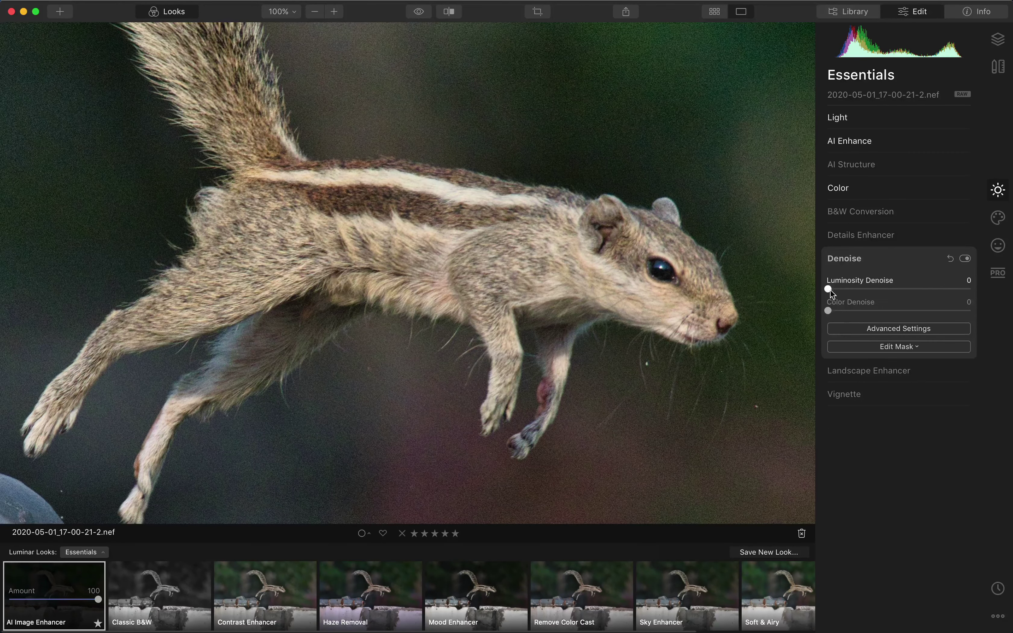
left_click_drag(827, 289, 981, 298)
left_click_drag(828, 311, 898, 311)
key("z")
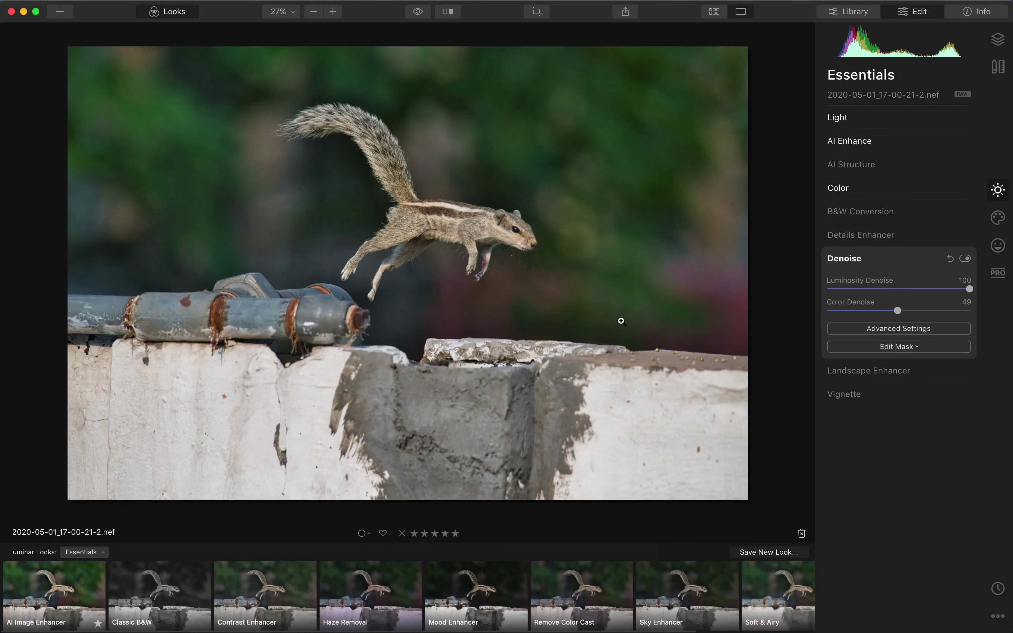
left_click(536, 244)
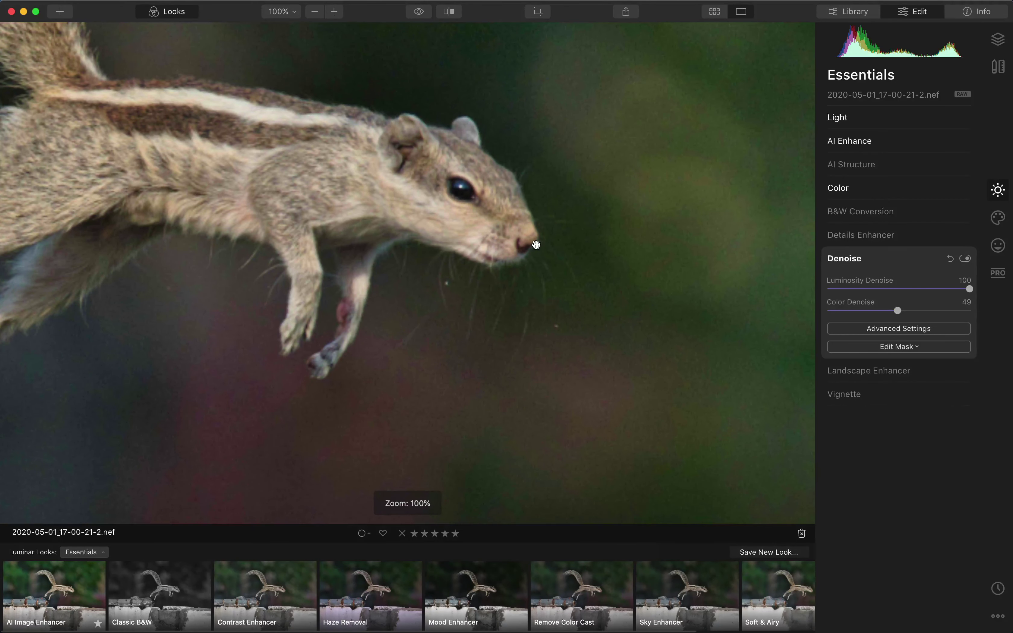
Set AI Structure Amount 33 and Details Enhancer Small 18, Medium -18, Large -3.
left_click(841, 169)
left_click_drag(897, 194, 923, 195)
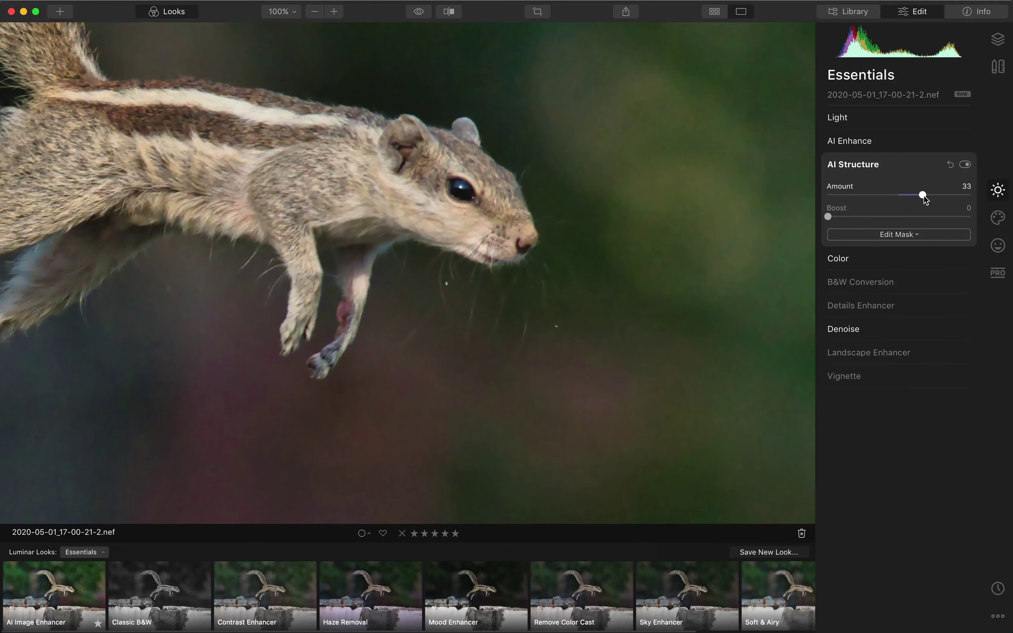
left_click(869, 305)
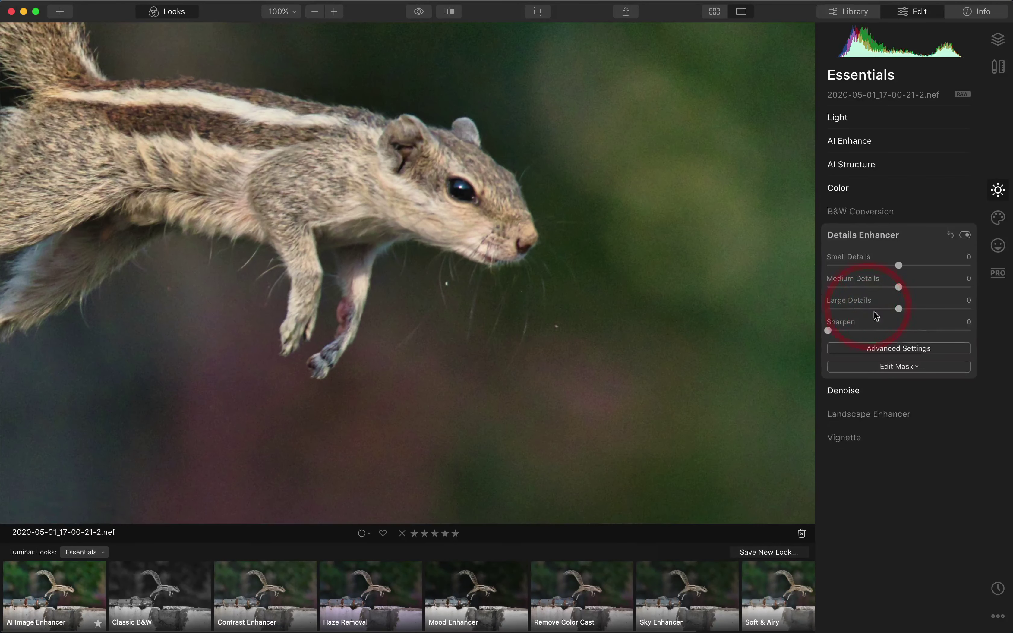
left_click_drag(900, 266, 885, 288)
left_click(906, 288)
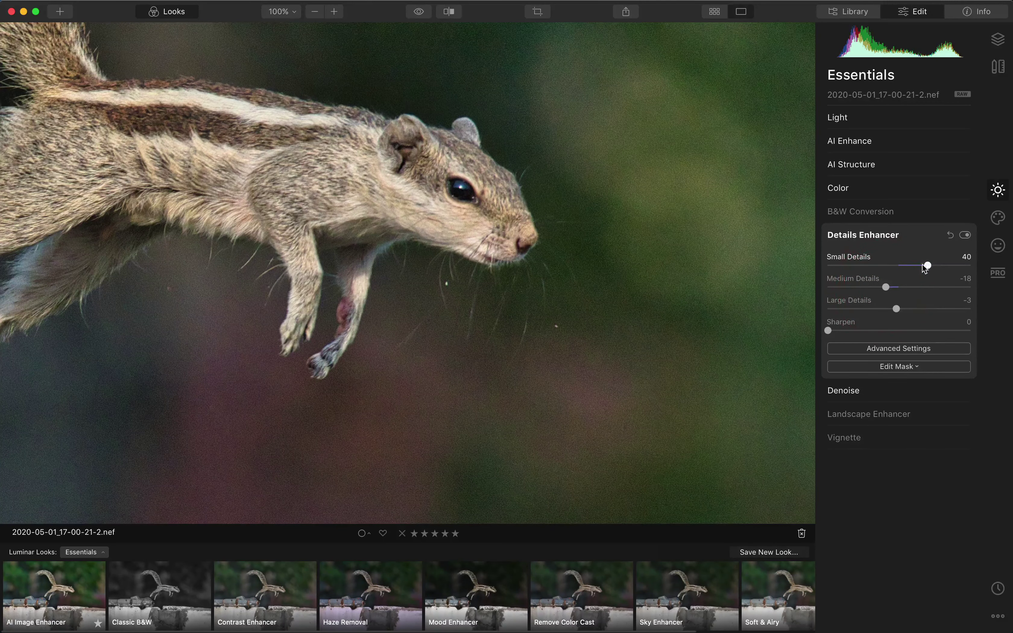
left_click_drag(927, 265, 912, 266)
Raise Color Denoise and the advanced Boost to 100, then zoom out to fit the photo.
left_click(869, 397)
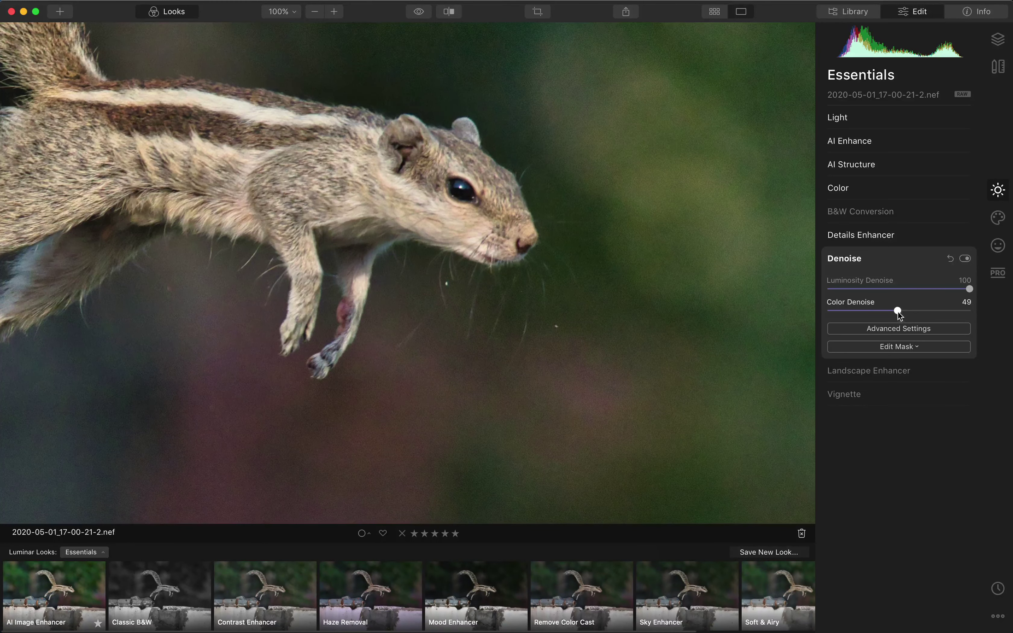
left_click_drag(898, 311, 1012, 302)
left_click_drag(969, 311, 726, 326)
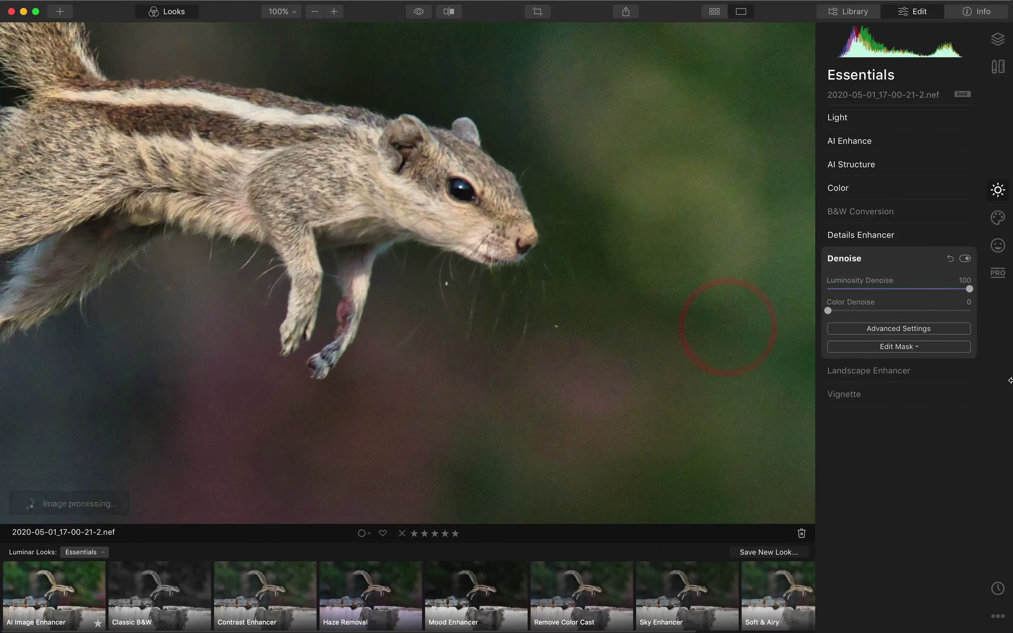
left_click_drag(827, 311, 969, 310)
left_click(899, 329)
left_click_drag(908, 354, 969, 357)
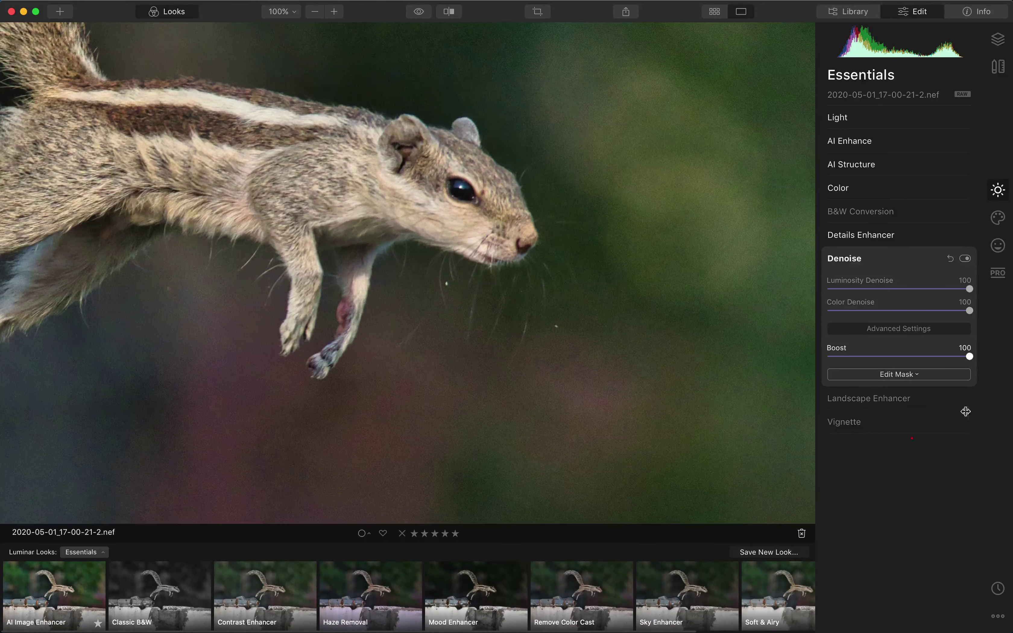
left_click_drag(965, 411, 981, 384)
left_click(648, 387)
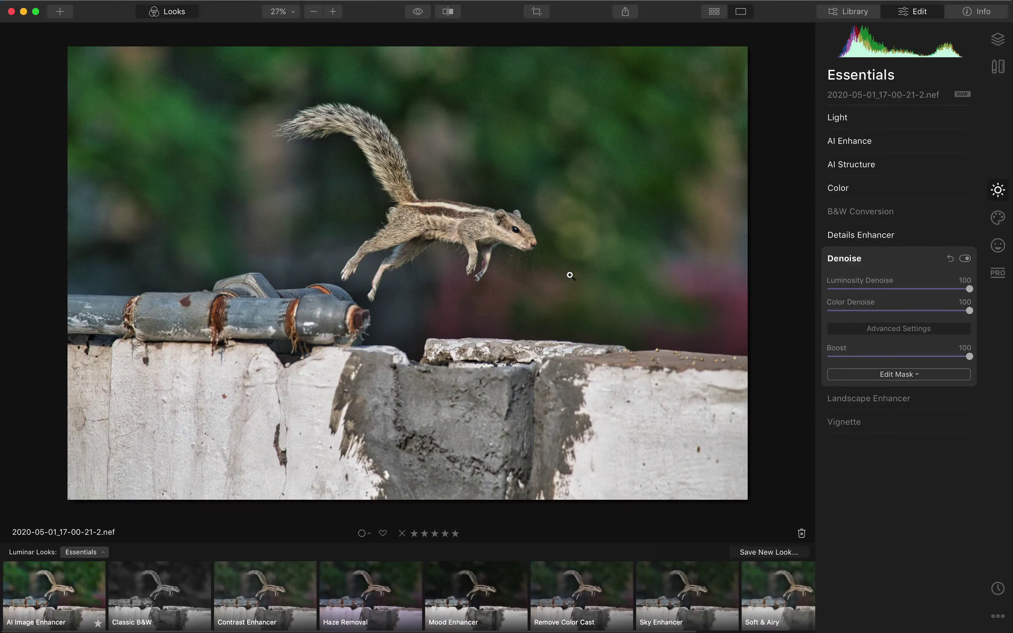
Open the bridge photo 2019-01-14_15-33-07.nef from the Library's 2019 folder for editing.
key("g")
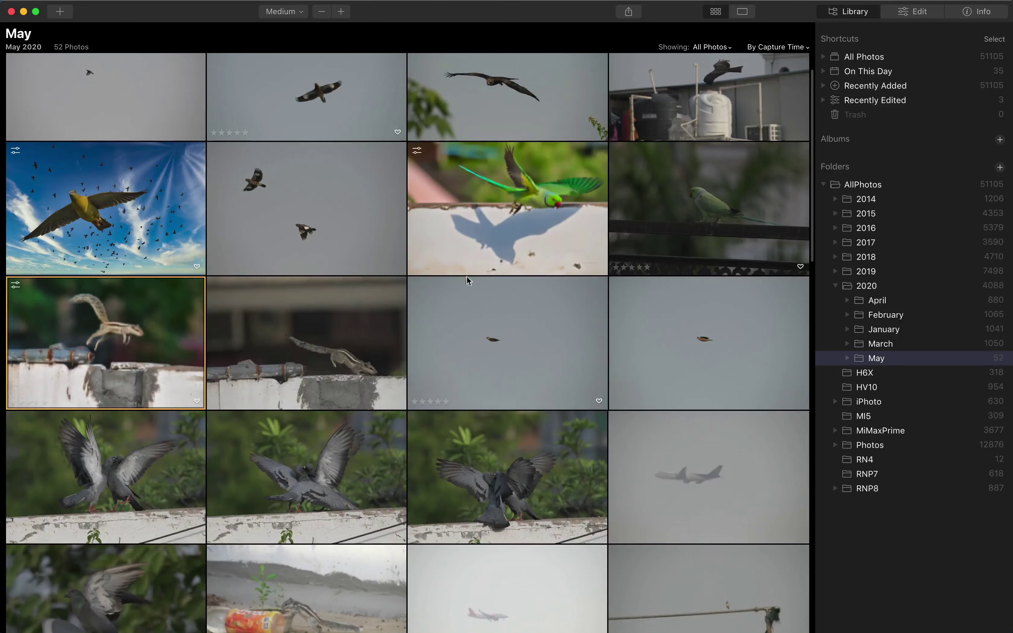
scroll(424, 288, "up", 2)
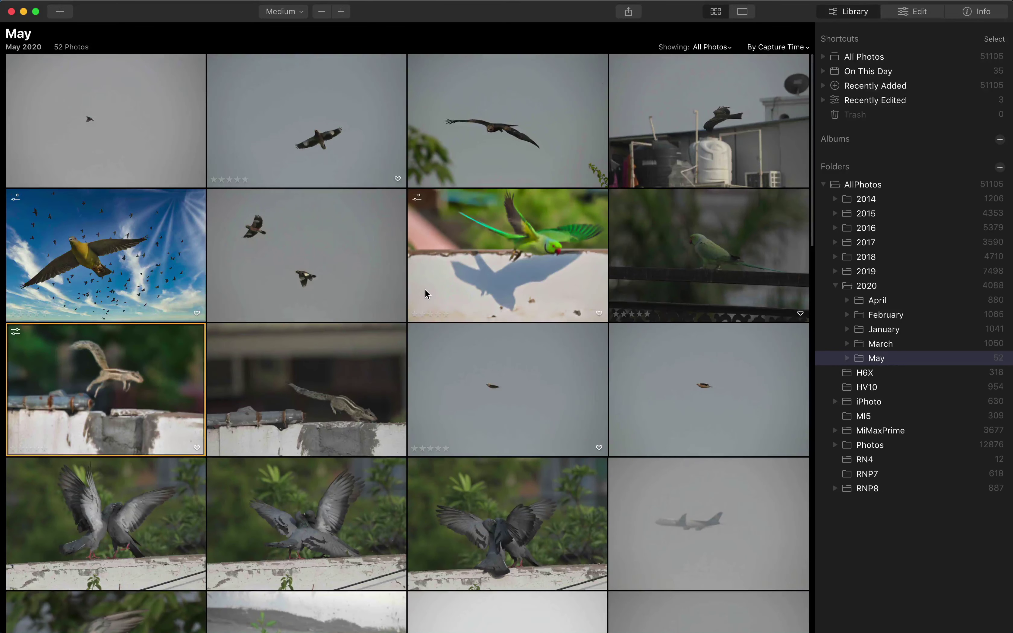
left_click(878, 288)
left_click(874, 272)
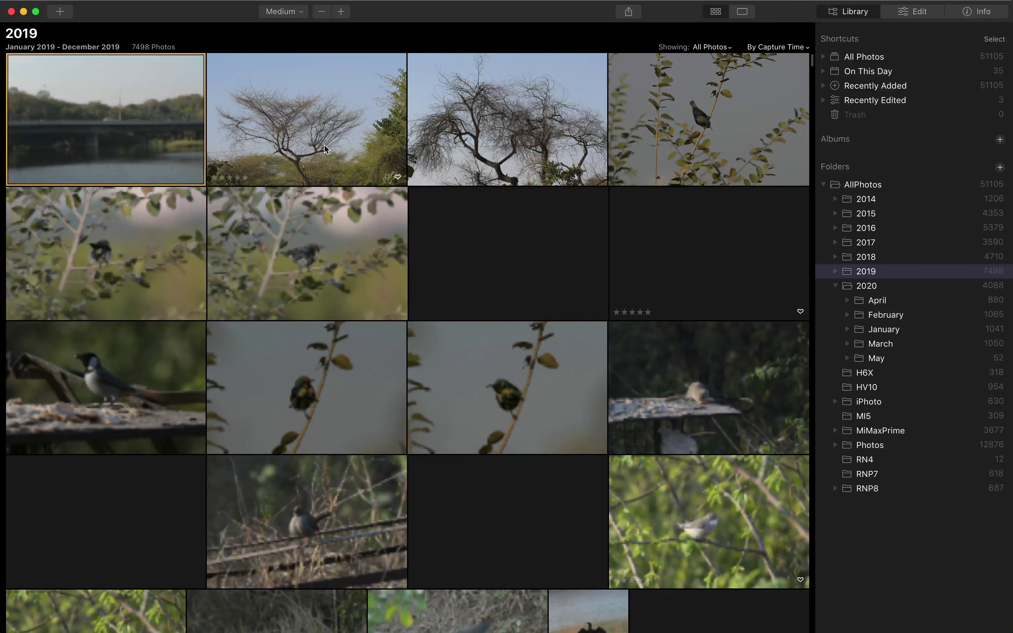
double_click(140, 130)
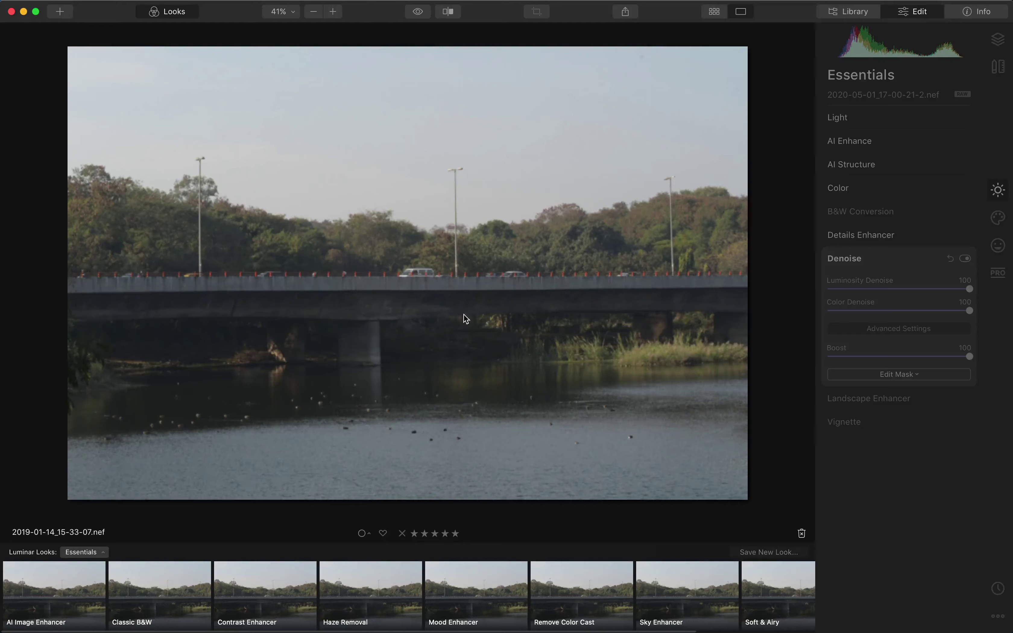
Apply the AI Image Enhancer look at Amount 100, then bring up the Creative tools.
left_click(70, 590)
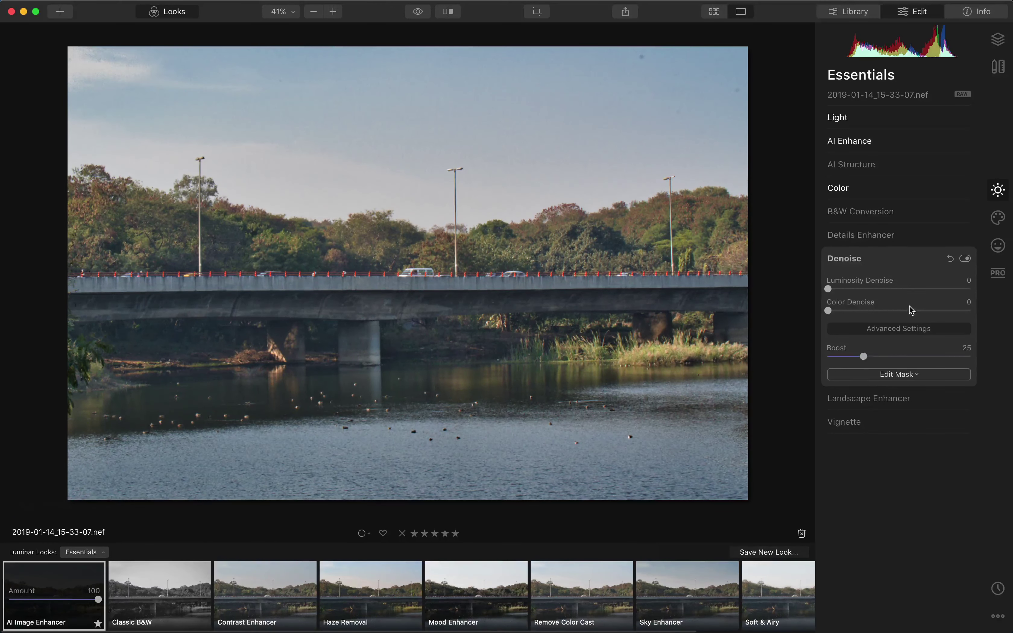
left_click(1001, 218)
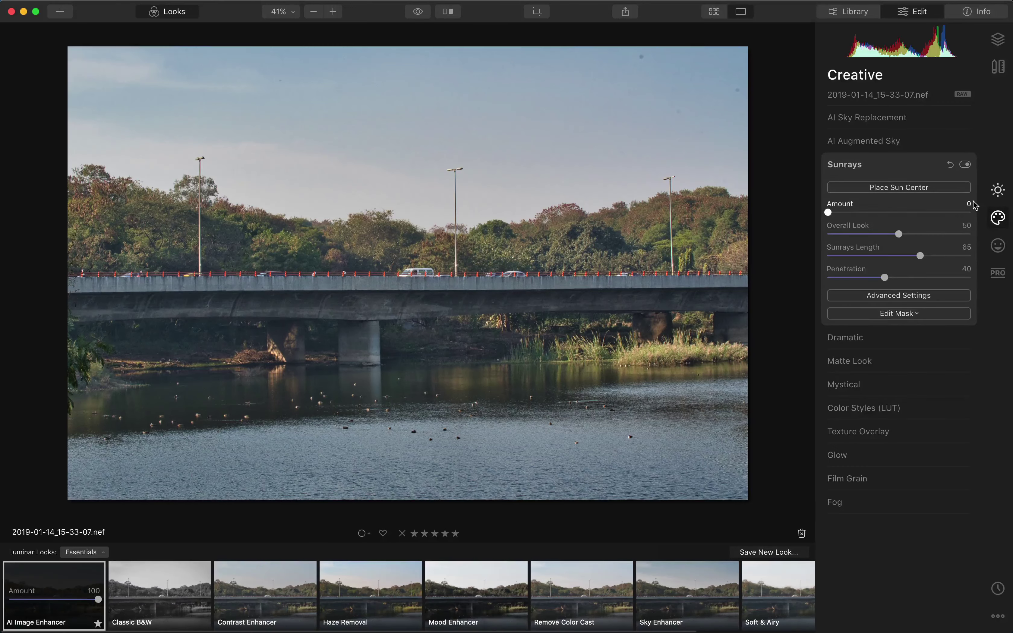
After trying Dramatic, set Mystical to Amount 76, Shadows 0 and Soft Focus Bright Glow to 70.
left_click(876, 339)
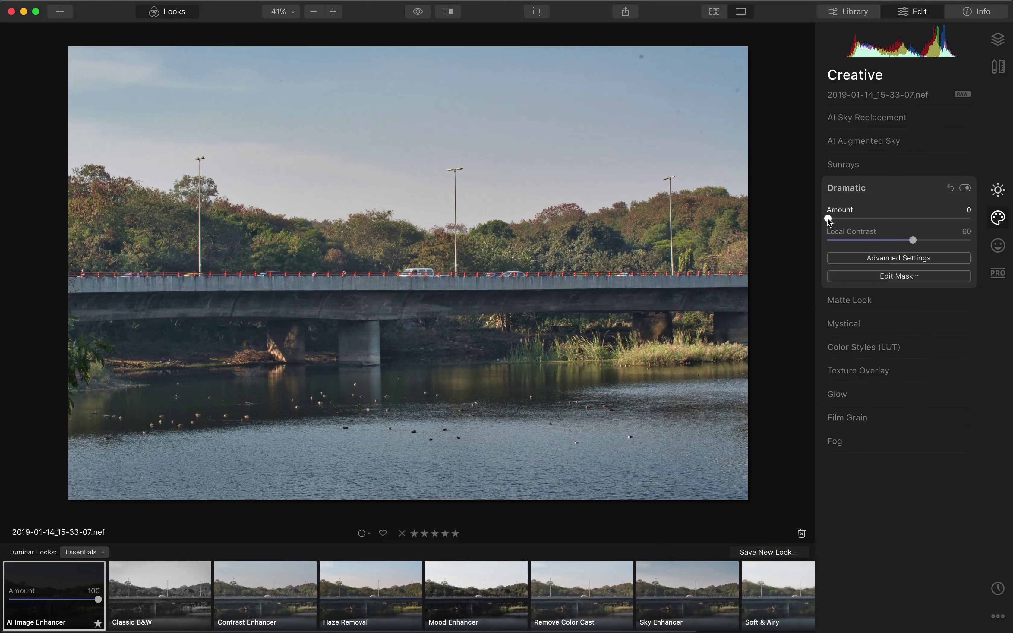
left_click_drag(828, 218, 831, 276)
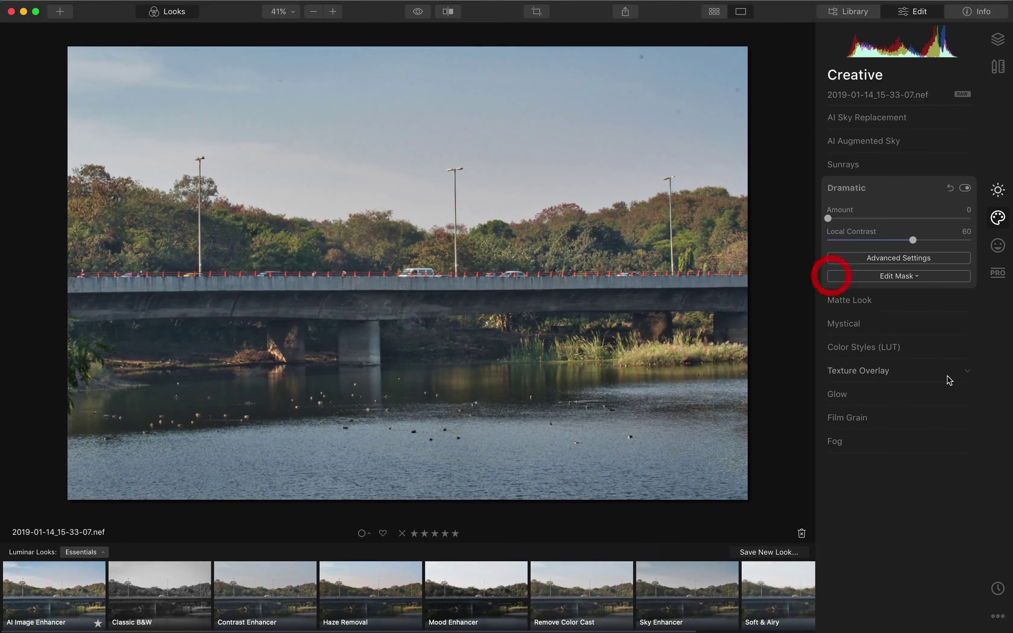
left_click(856, 328)
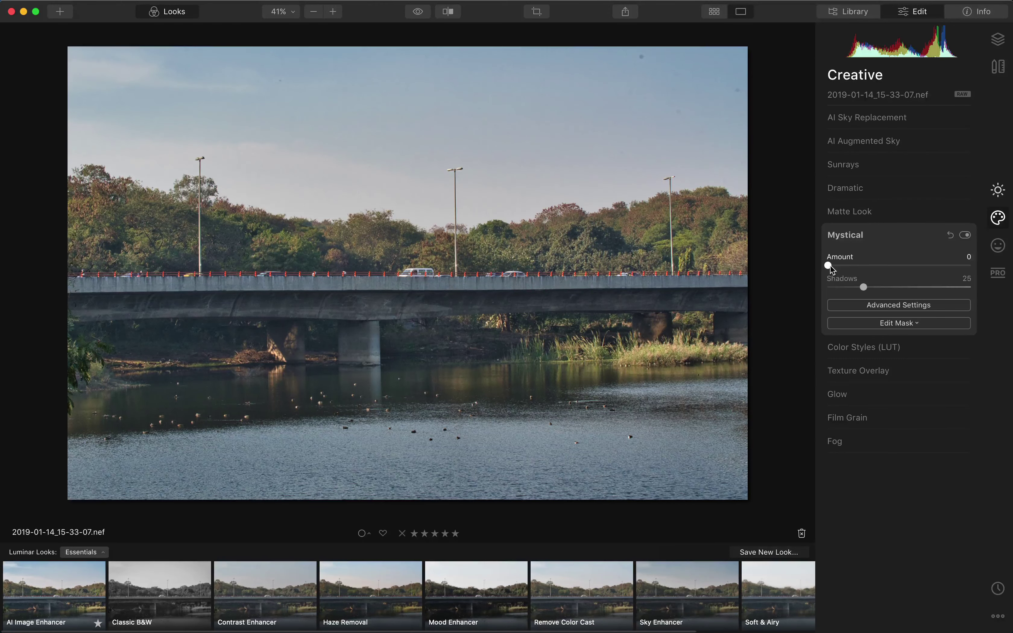
left_click_drag(828, 265, 944, 272)
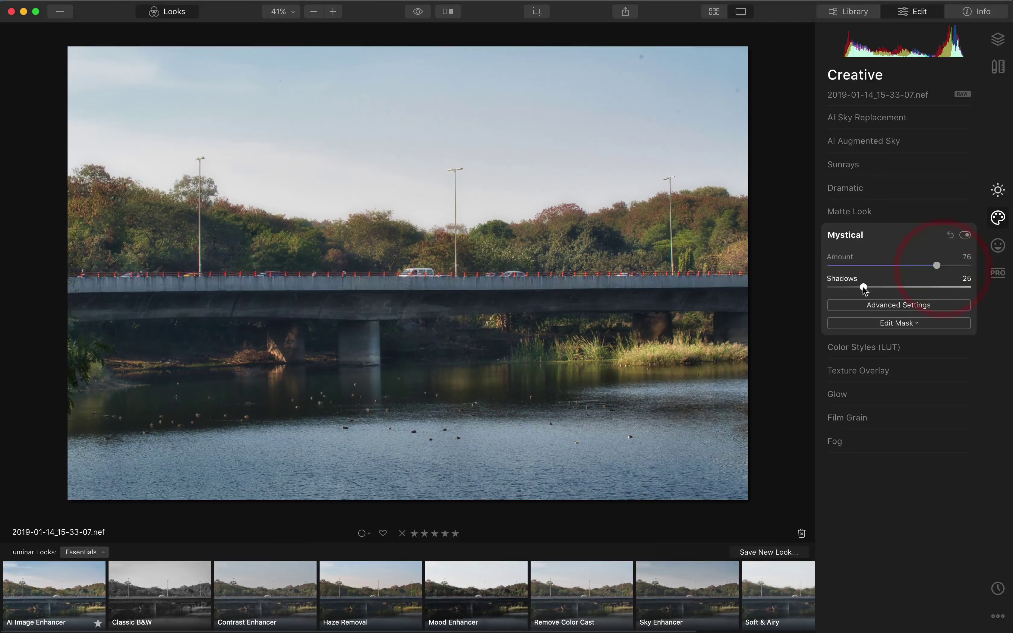
left_click_drag(863, 287, 818, 288)
left_click(827, 305)
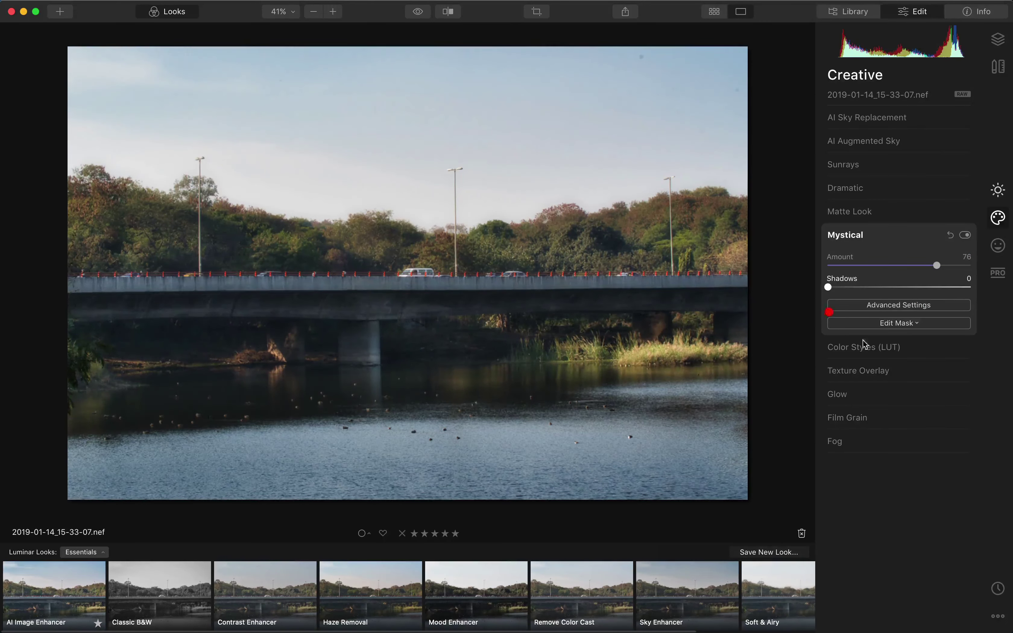
left_click(839, 395)
left_click_drag(829, 350, 937, 336)
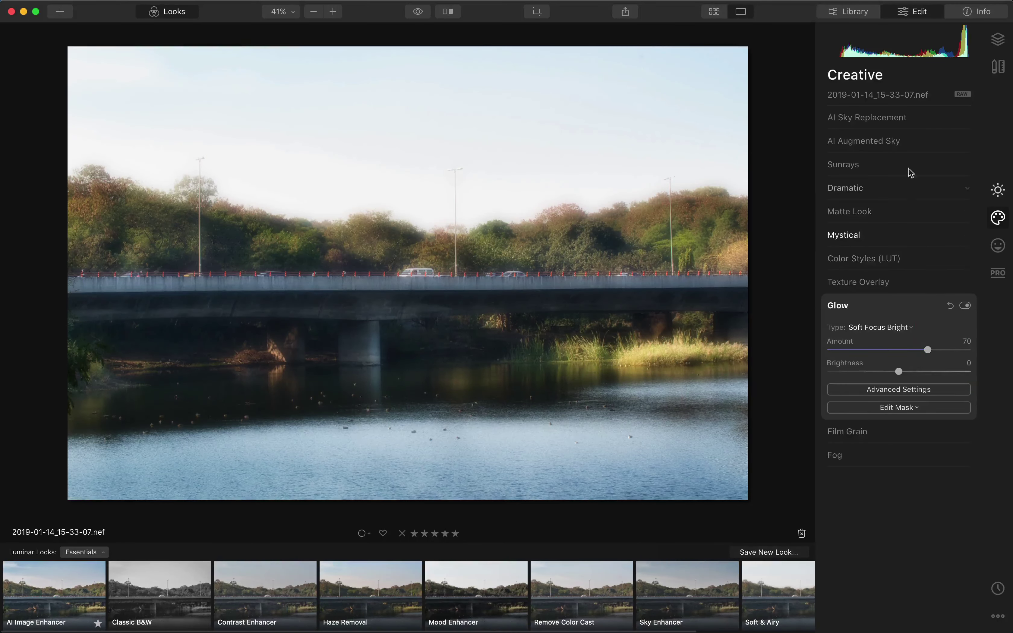
In AI Sky Replacement, try Dramatic Sunset 1, set Relight Scene 100, then switch to Dramatic Sunset 5.
left_click(888, 121)
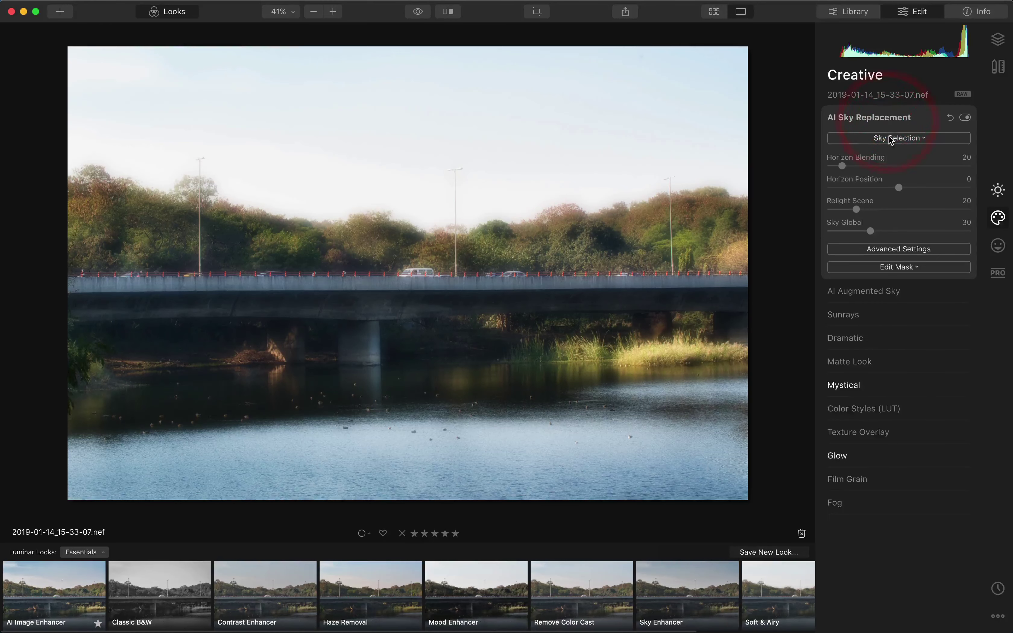
left_click(895, 139)
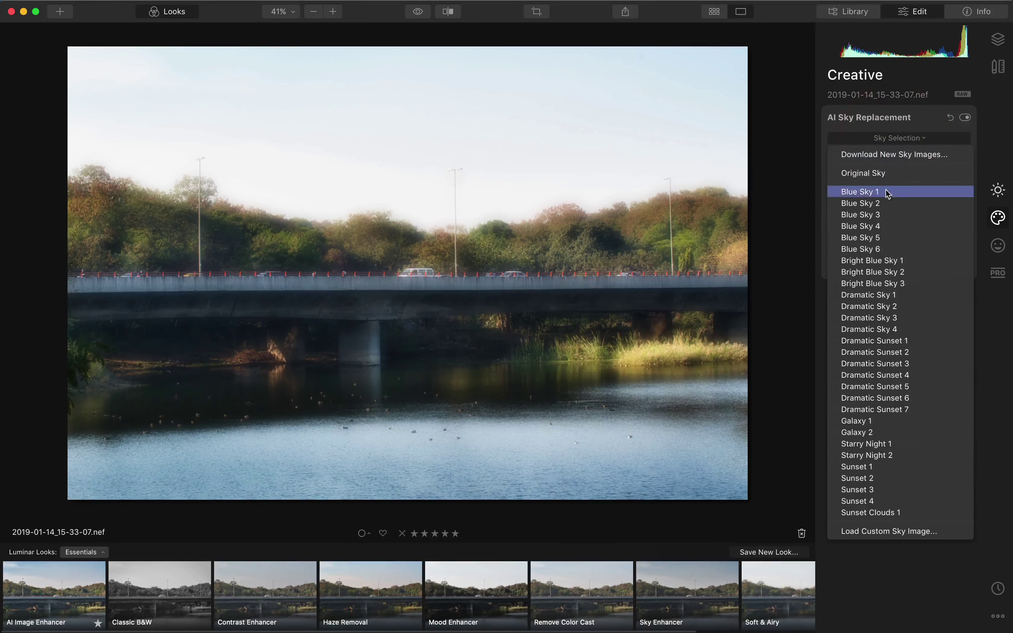
left_click(878, 341)
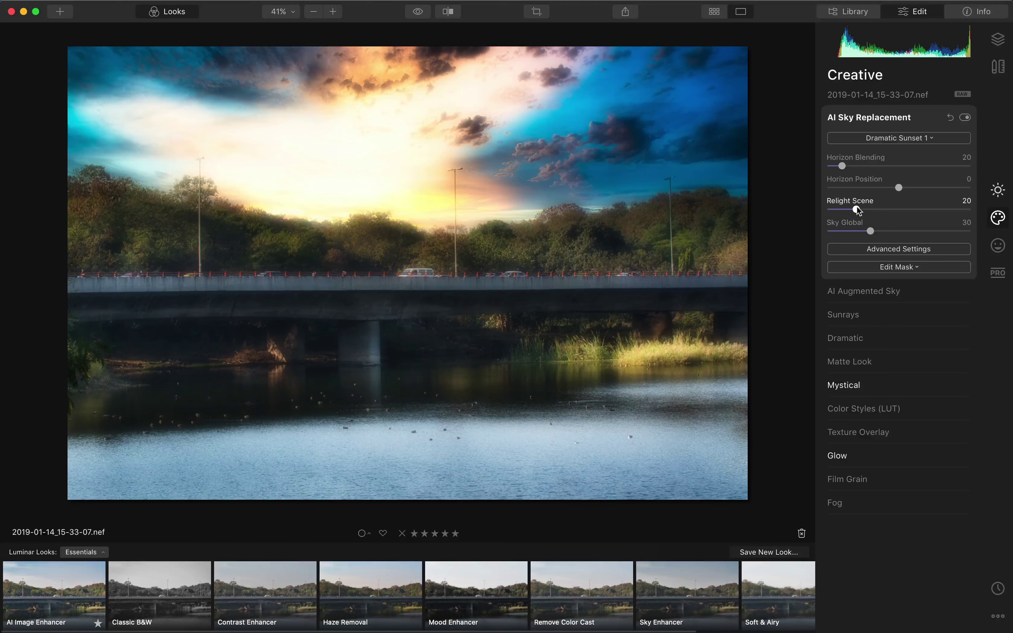
left_click_drag(856, 208, 996, 210)
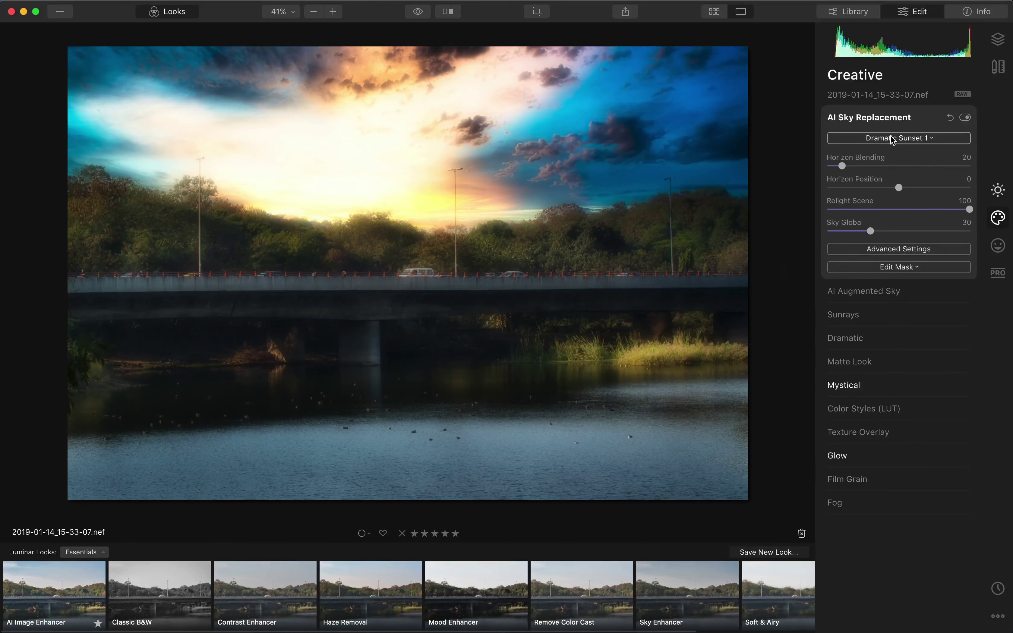
left_click(875, 141)
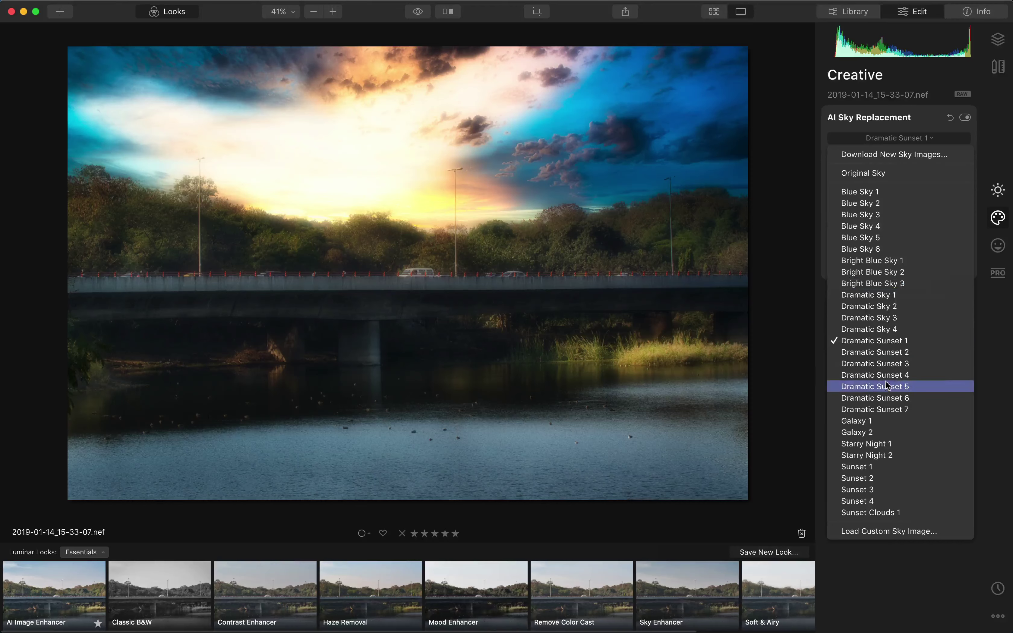
left_click(885, 390)
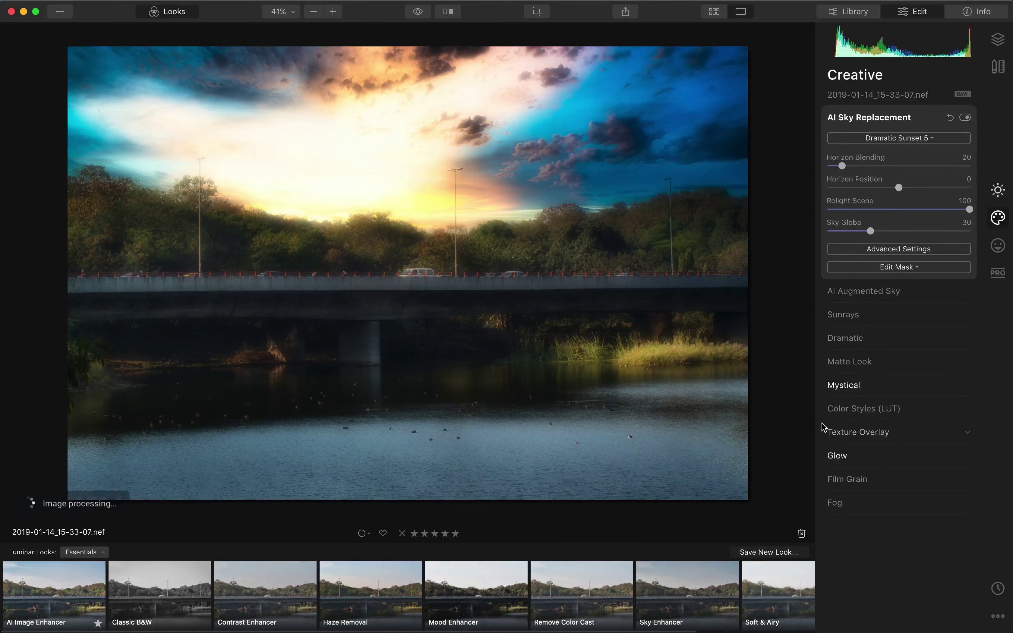